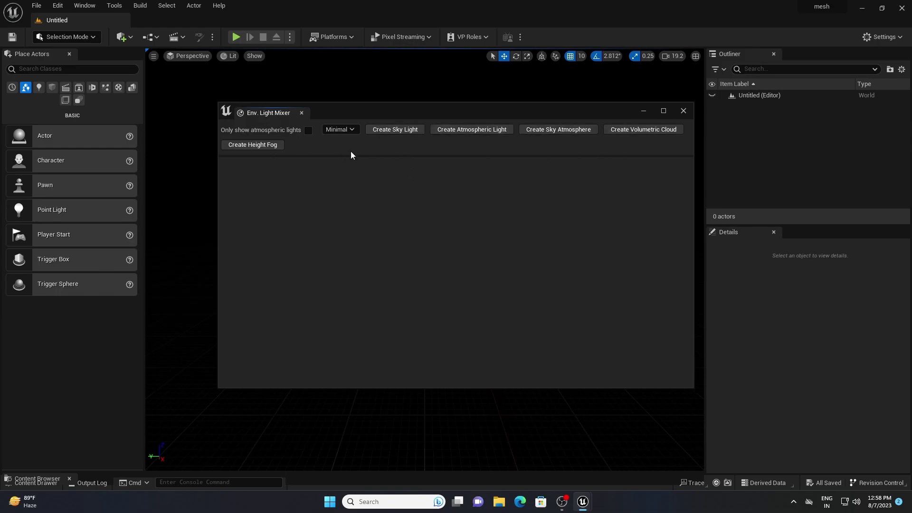
Step: Create a sky light, atmospheric light, sky atmosphere, volumetric cloud and height fog with the Env. Light Mixer, closing it when done
click(389, 133)
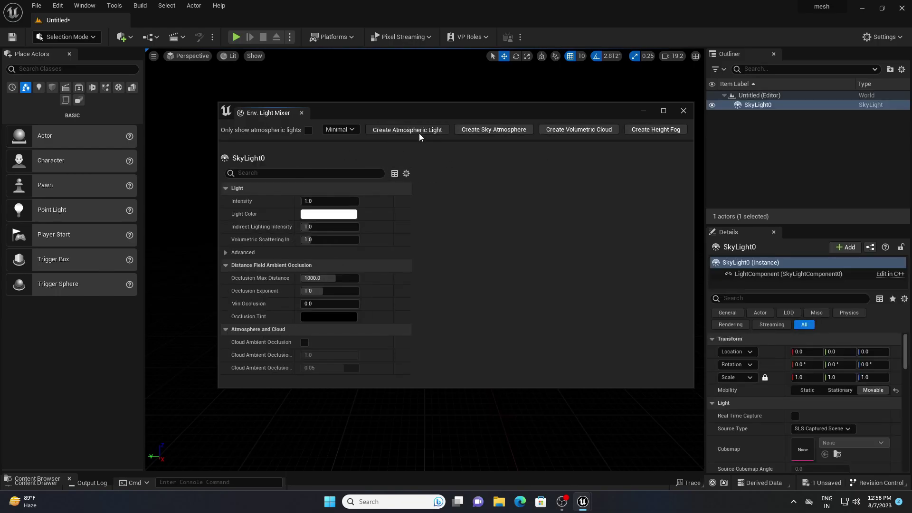
click(419, 132)
click(430, 131)
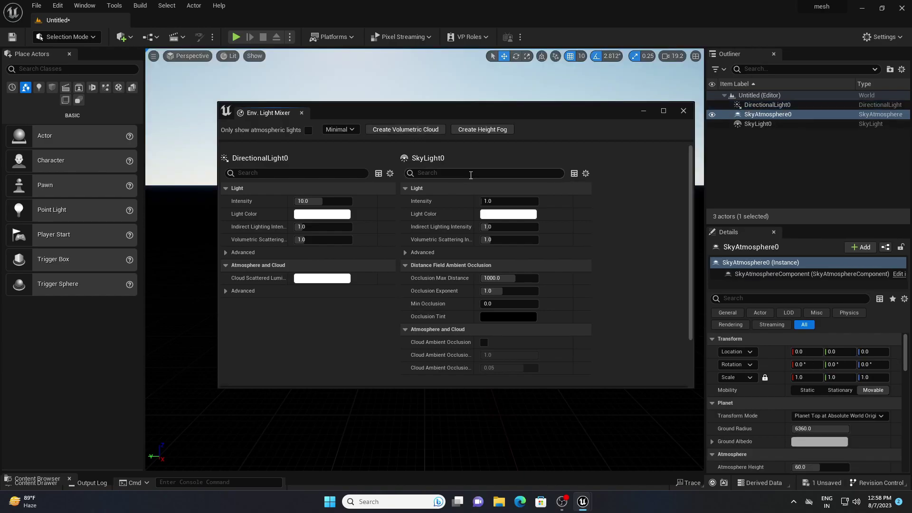
click(410, 130)
click(418, 128)
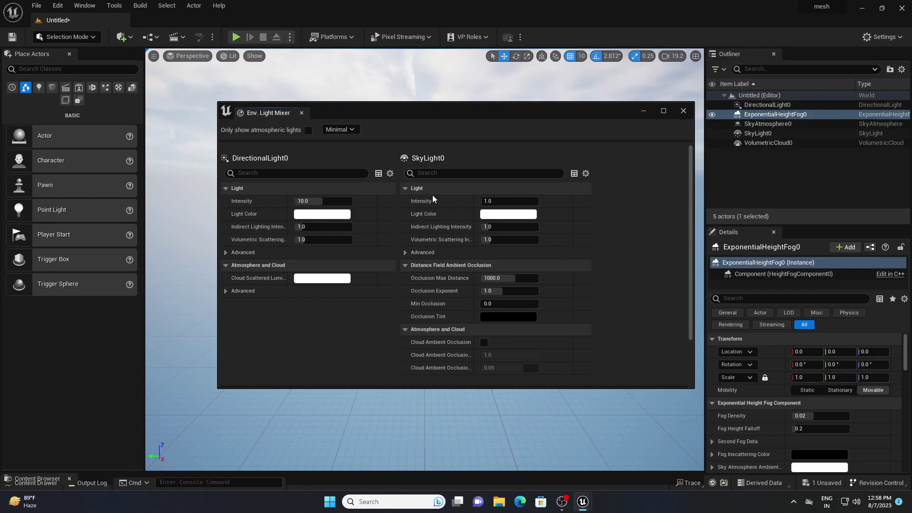
click(683, 111)
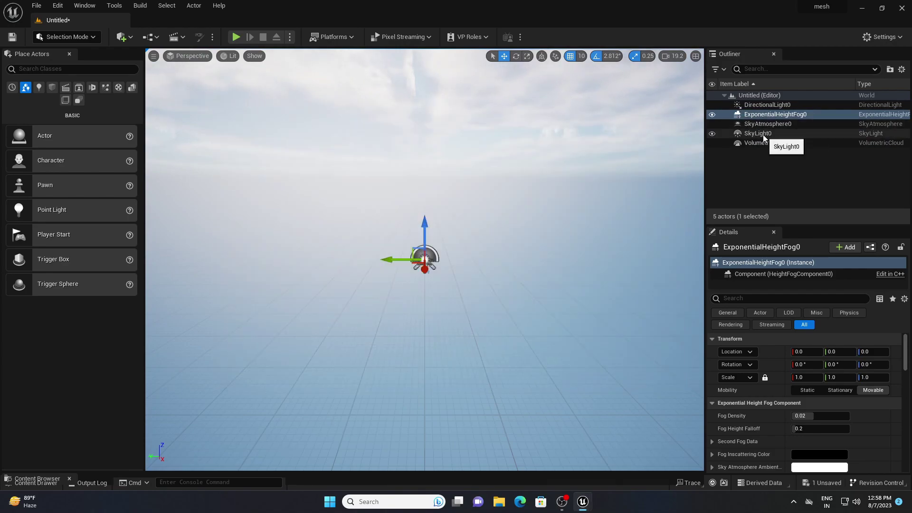
Step: Enable Real Time Capture on the sky light and enlarge the Content Browser area
click(763, 135)
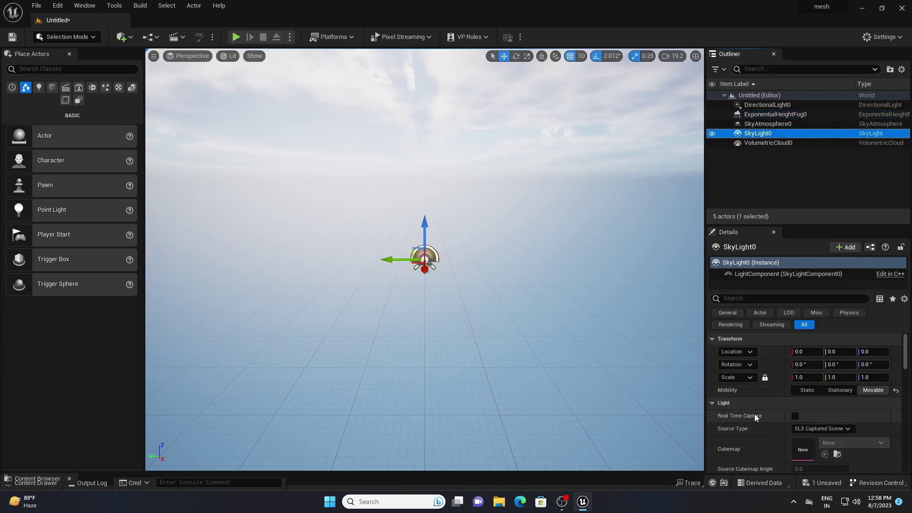
click(795, 416)
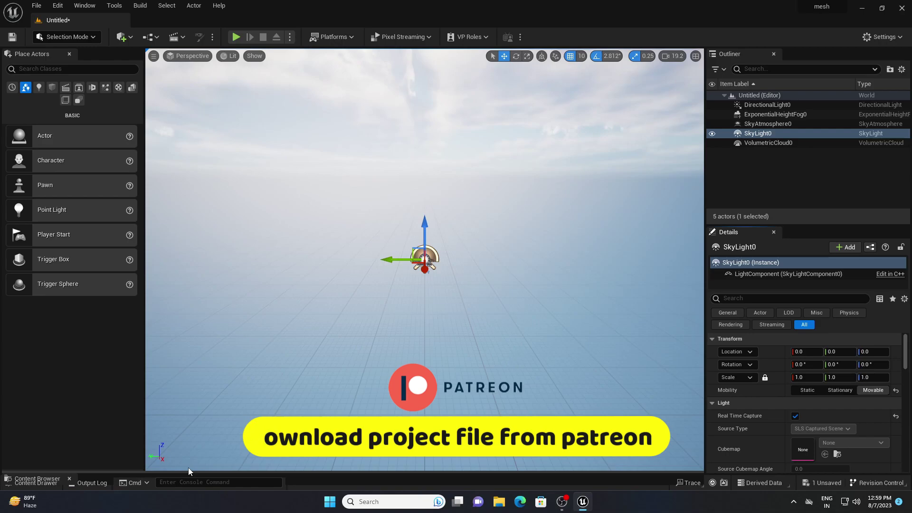
drag(188, 469, 198, 264)
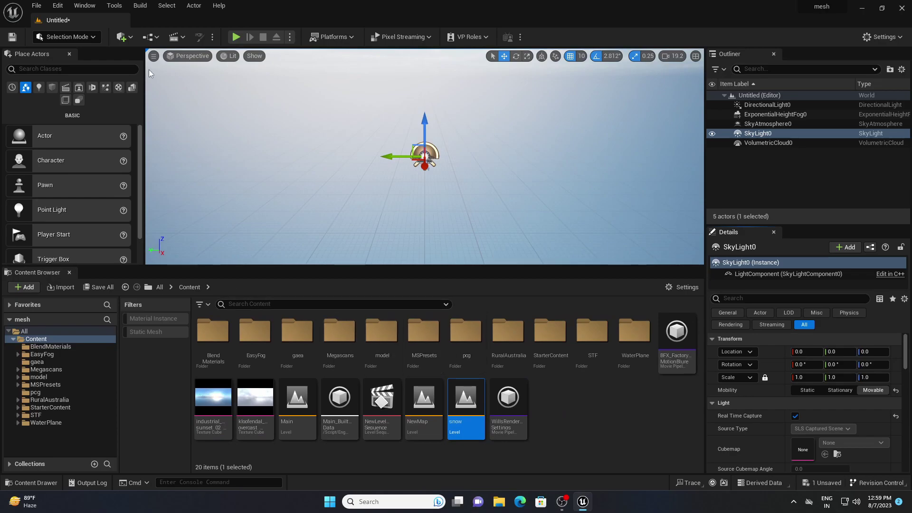
Step: Create a new landscape with the default 63×63-quad sections and 8×8 components
click(67, 38)
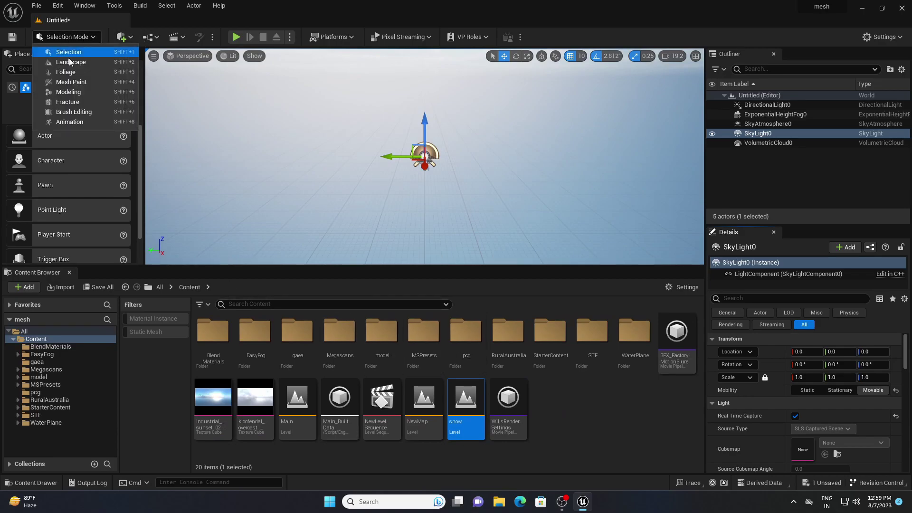
click(67, 63)
scroll(59, 196, down, 5)
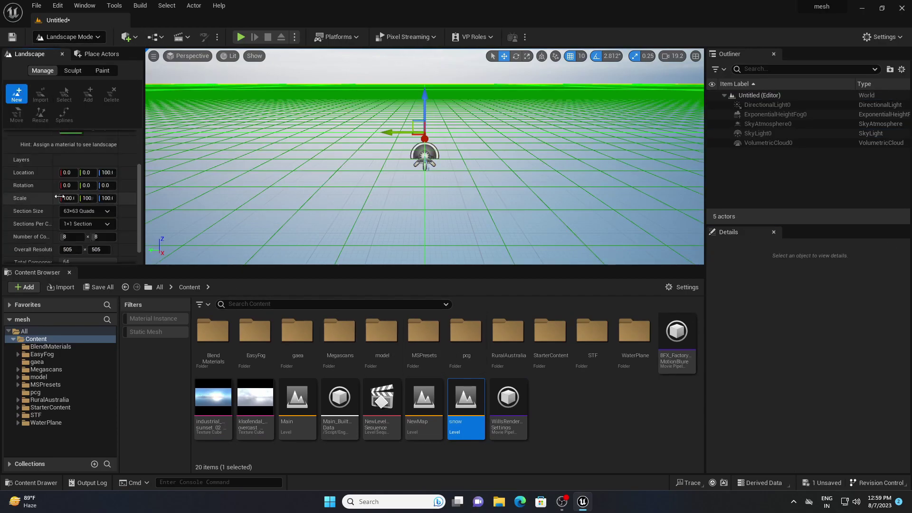
click(99, 257)
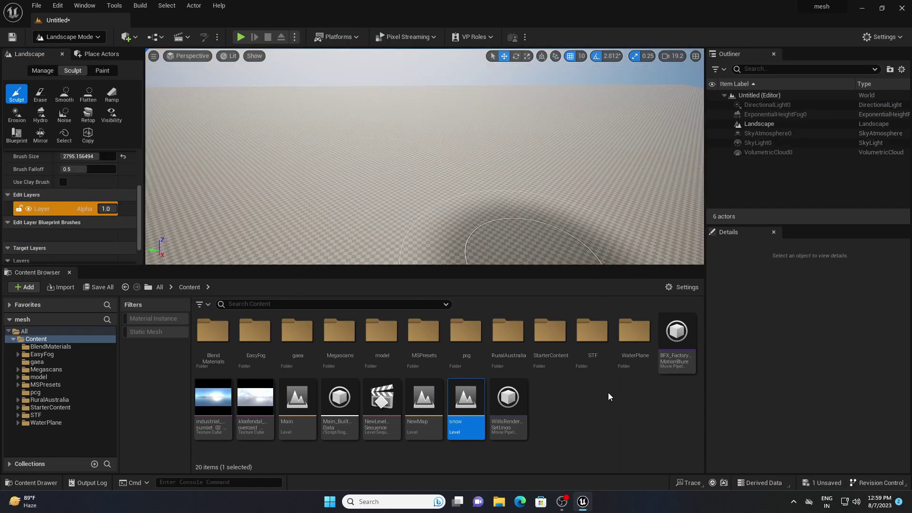
Step: Place static mesh 1 from the model/1 content folder far out on the landscape
click(375, 332)
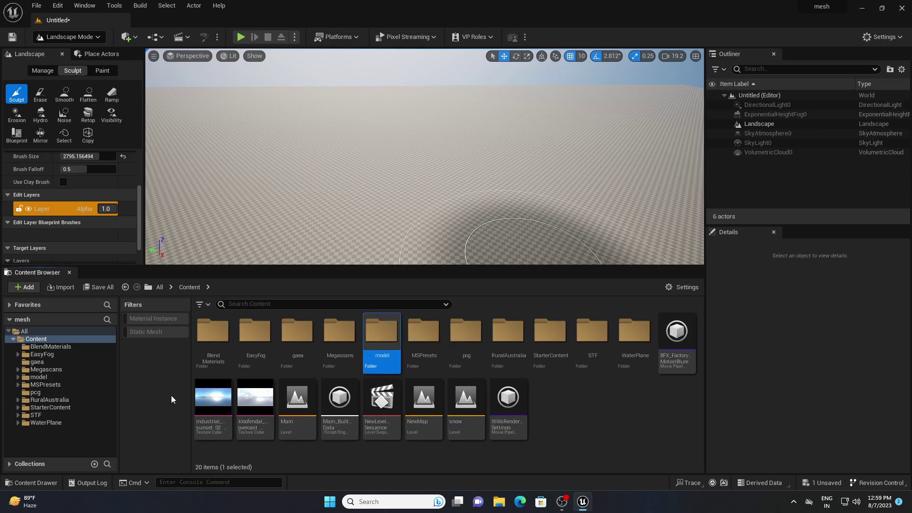
key(Return)
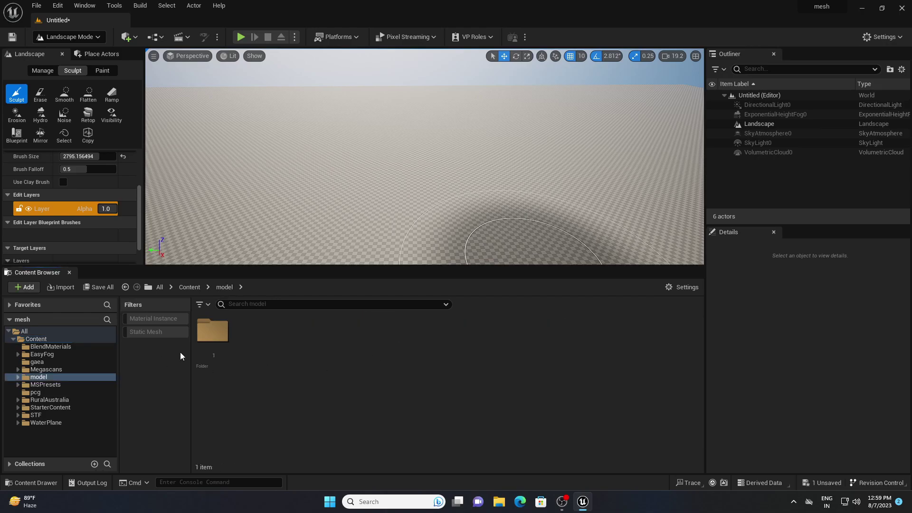
double_click(212, 333)
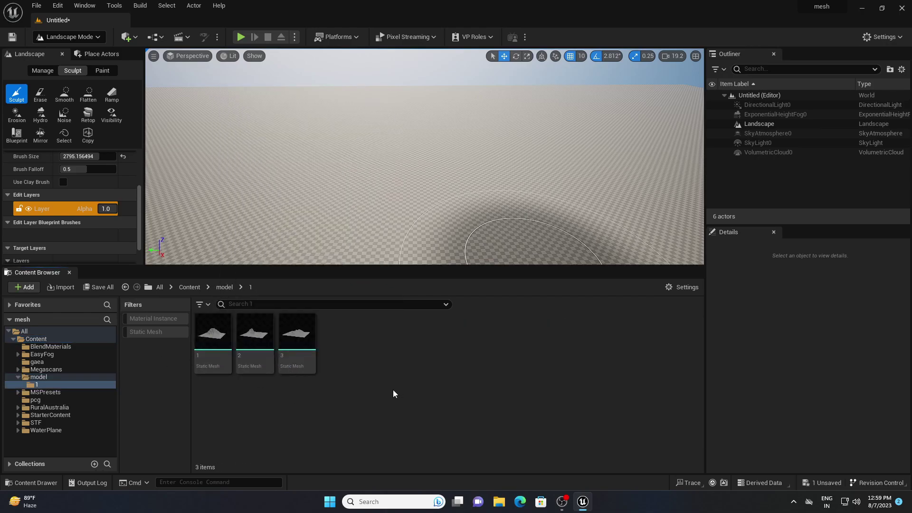
right_drag(420, 211, 420, 183)
drag(212, 333, 368, 102)
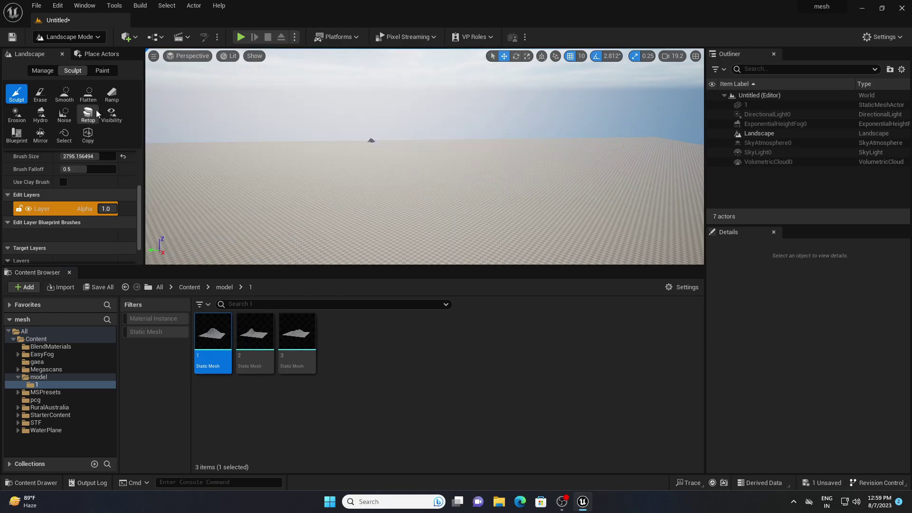
Step: In Selection mode, scale mountain mesh 1 uniformly to 50 and move it back to about X -45740
click(98, 38)
click(98, 53)
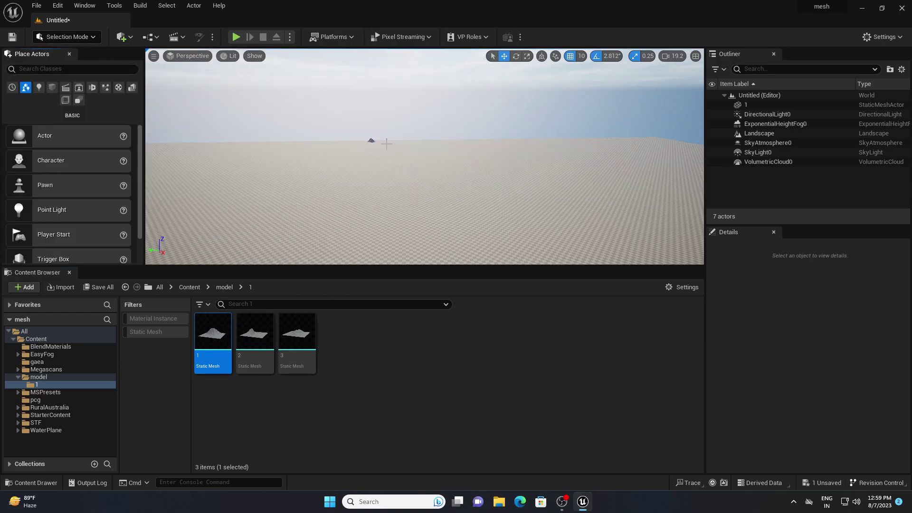
click(745, 105)
click(807, 378)
text(100)
key(Return)
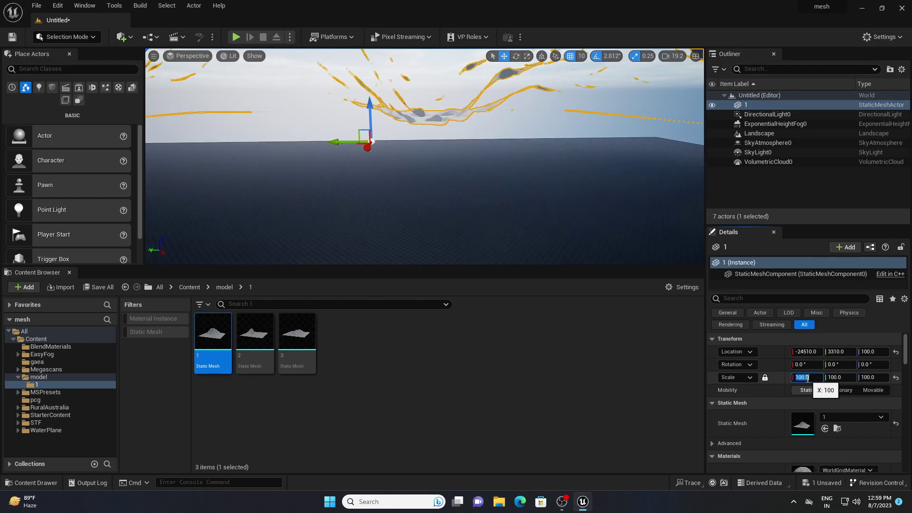
text(50)
key(Return)
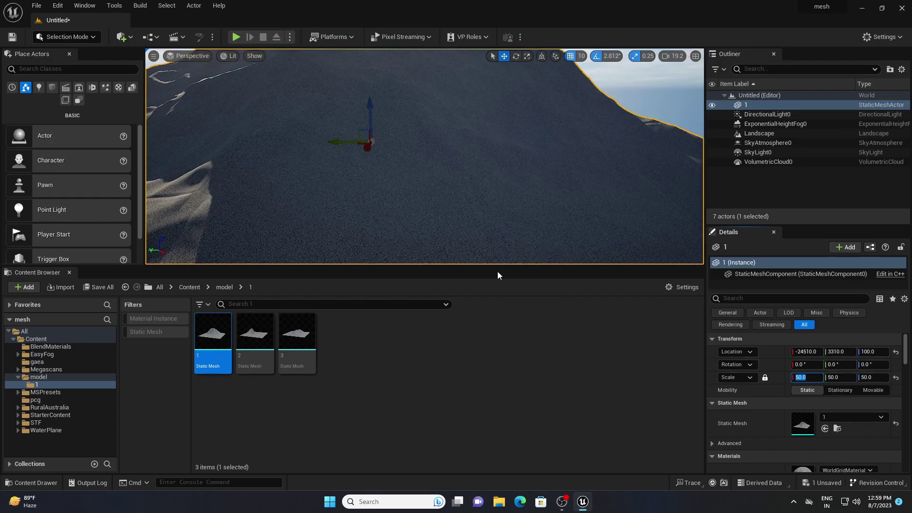
mouse_move(426, 170)
right_down()
mouse_move(425, 95)
mouse_move(426, 188)
right_up()
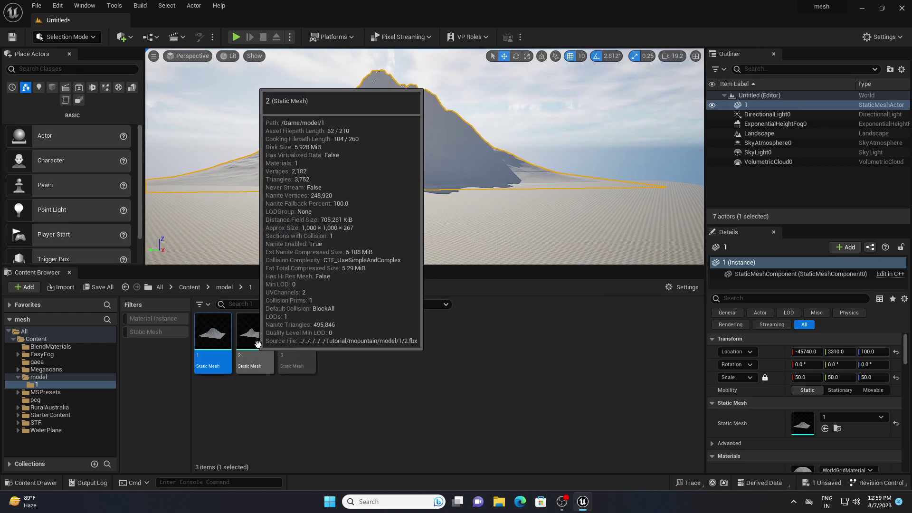
Step: Place static mesh 2 beside the first mountain at uniform scale 50, positioned at about X -39700, Y -25890
click(247, 322)
drag(247, 321, 562, 181)
click(817, 377)
text(50)
key(Return)
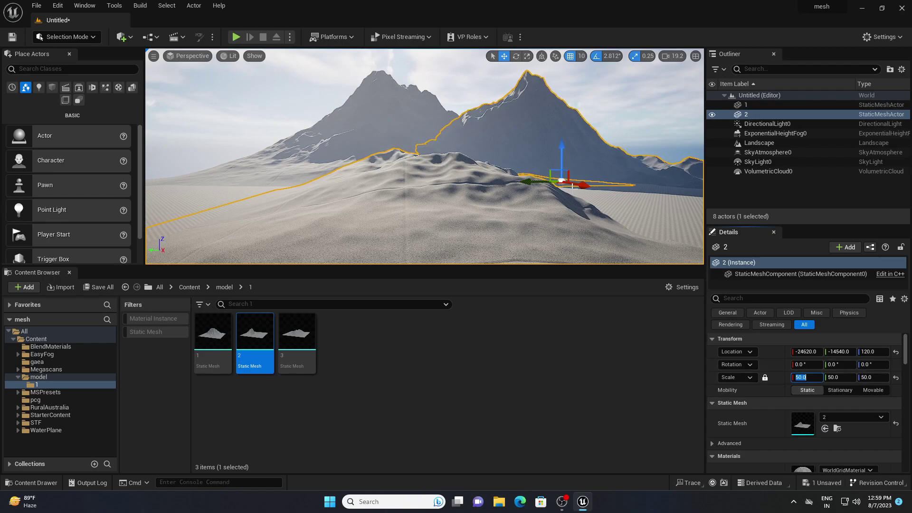
drag(563, 186, 552, 172)
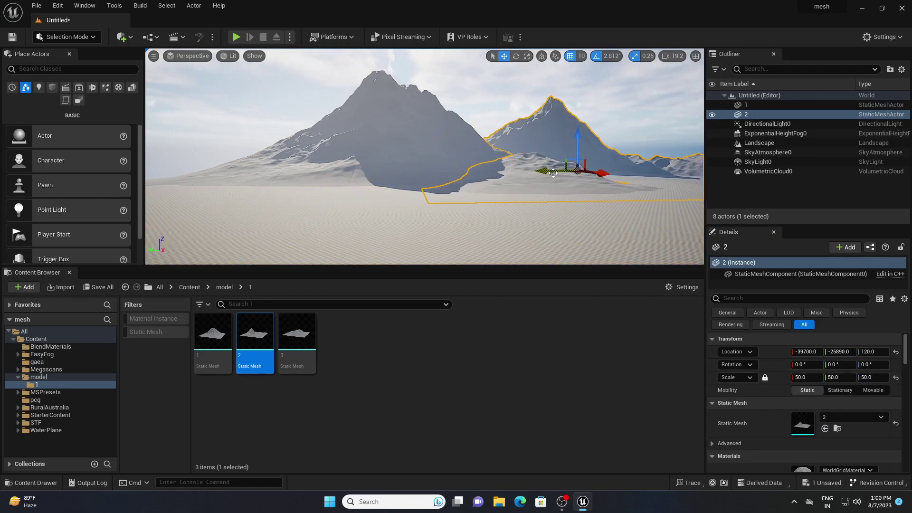
Step: Place static mesh 3 on the other side of the main mountain at uniform scale 50, at about X -49590, Y 29100, Z -90
drag(297, 337, 188, 178)
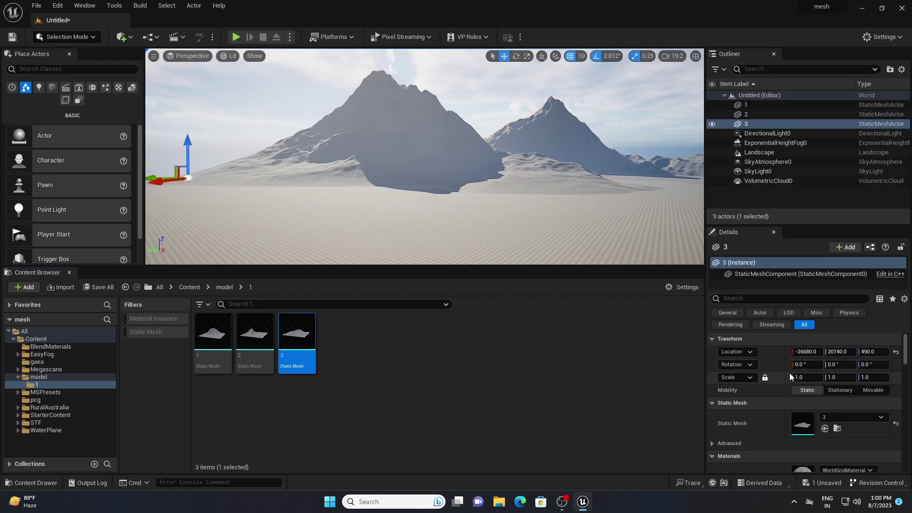
text(50)
key(Return)
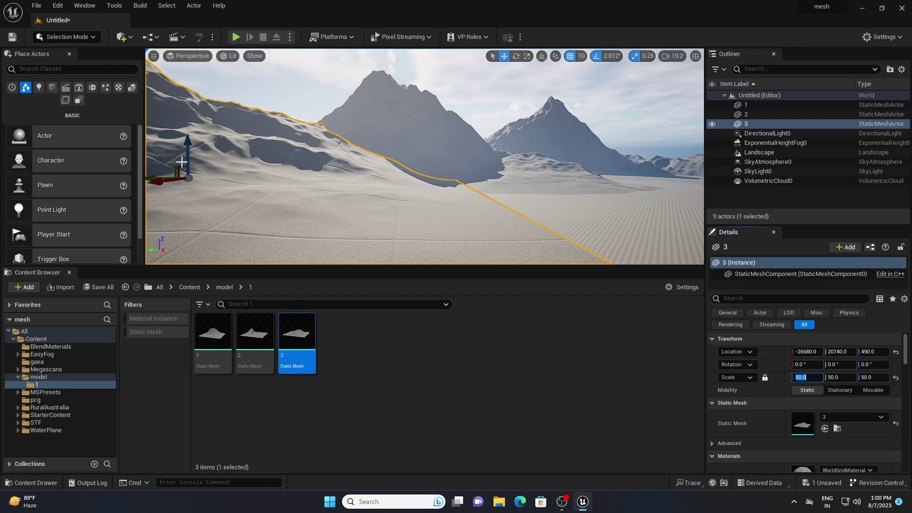
drag(155, 183, 238, 137)
right_drag(403, 171, 385, 155)
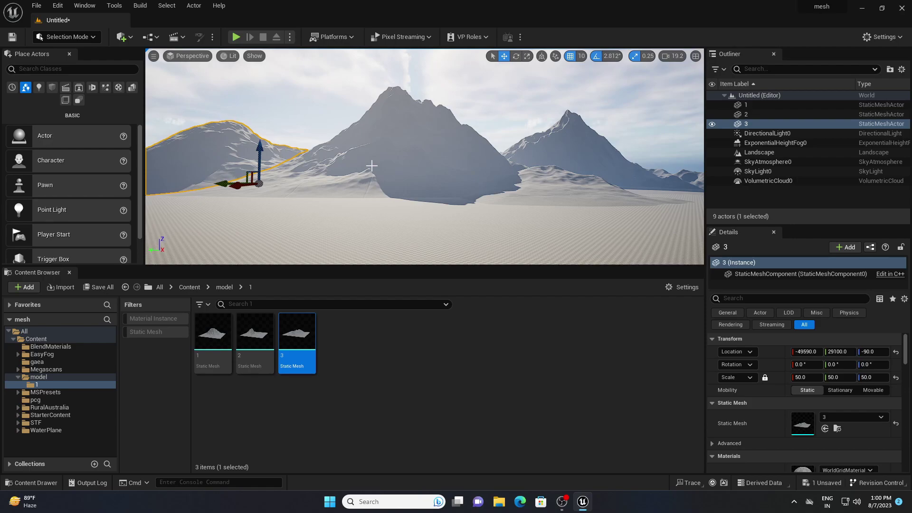
Step: Rotate the directional light so the sun lights the front of the mountains, and clear the selection
key(ctrl+l)
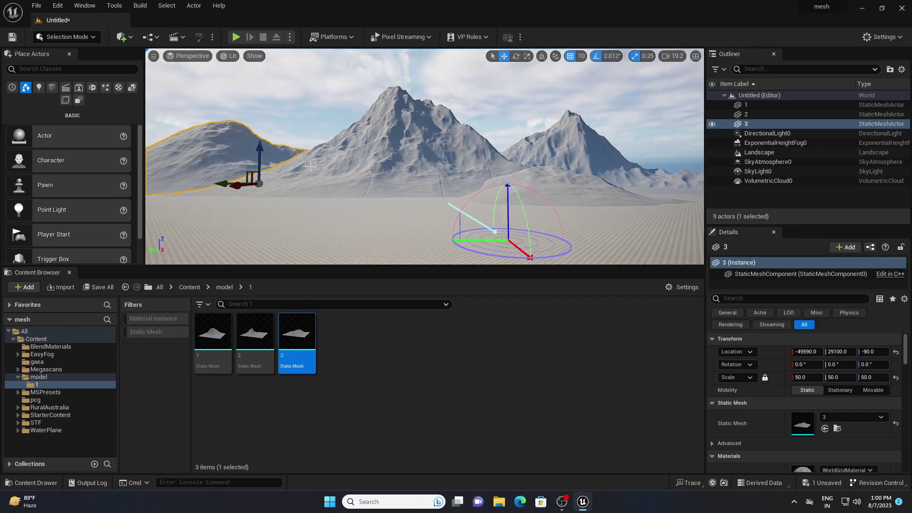
key(ctrl+l)
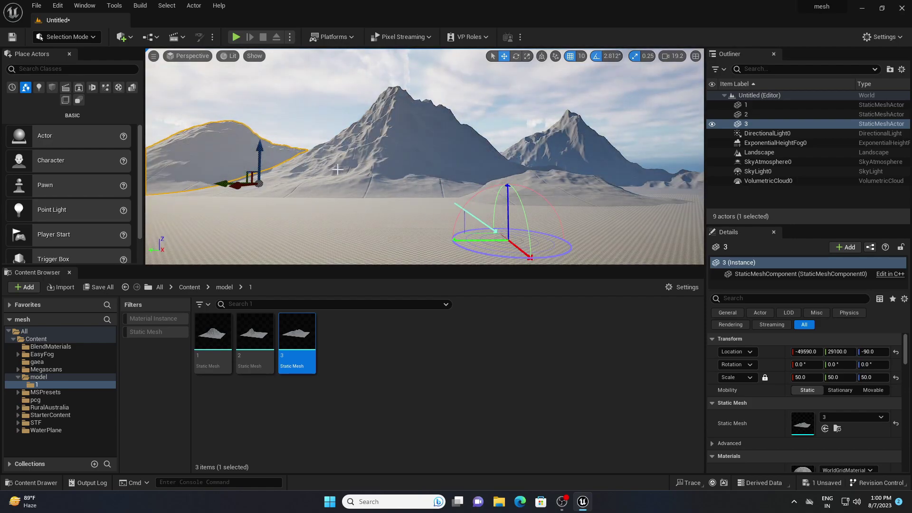
click(345, 118)
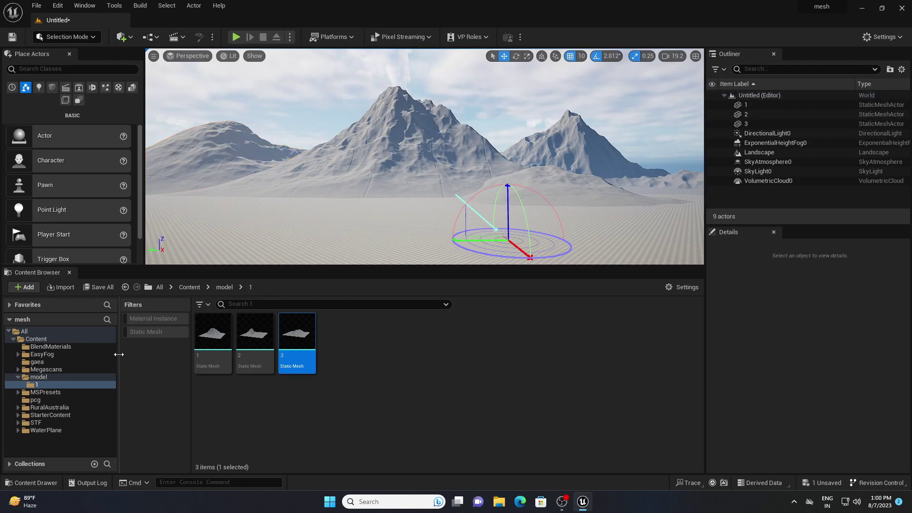
Step: Apply the Combine_Mat material from the gaea folder to all three mountain meshes
click(38, 362)
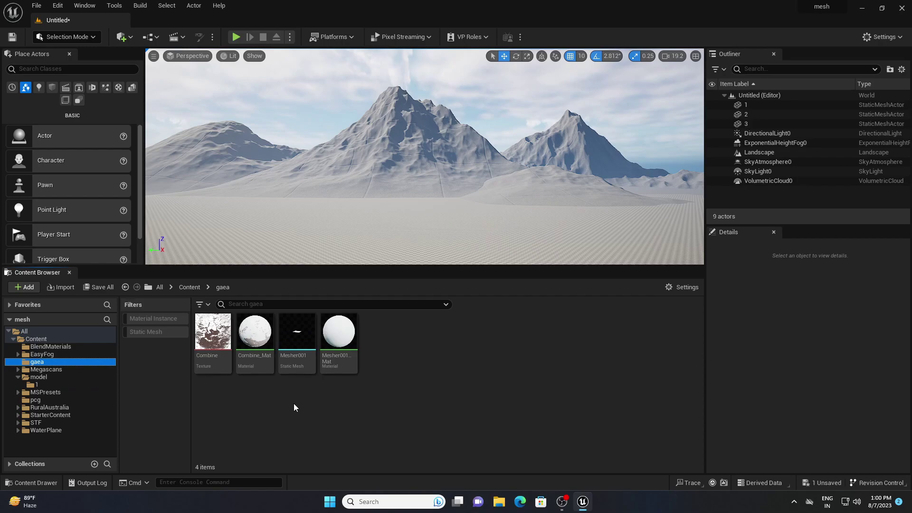
click(259, 343)
drag(259, 344, 404, 136)
drag(256, 342, 202, 147)
drag(274, 358, 568, 144)
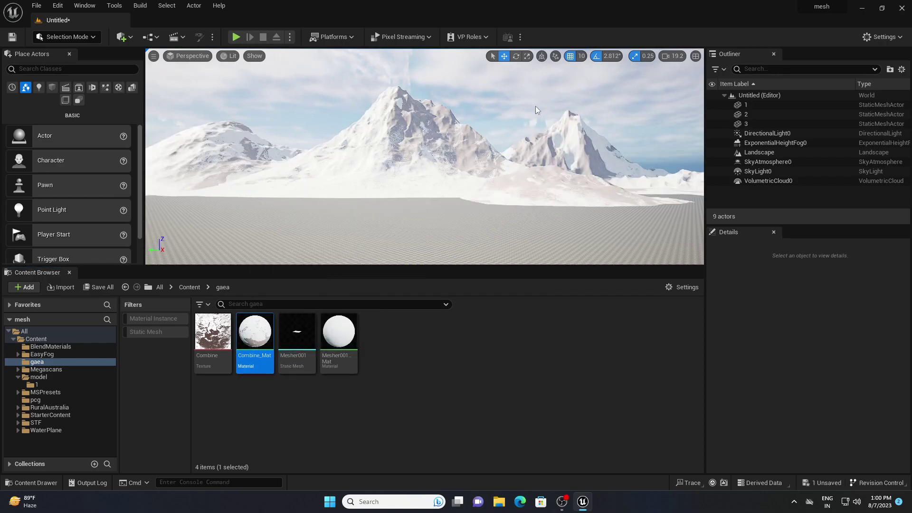
Step: Rotate the directional light to a low side angle that casts warm light and shadows across the snowy mountains
key(ctrl+l)
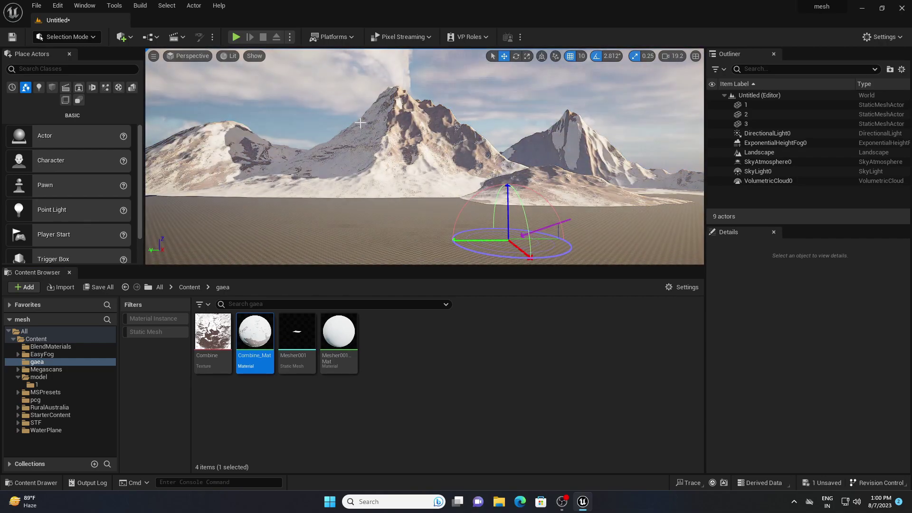
right_drag(313, 111, 325, 116)
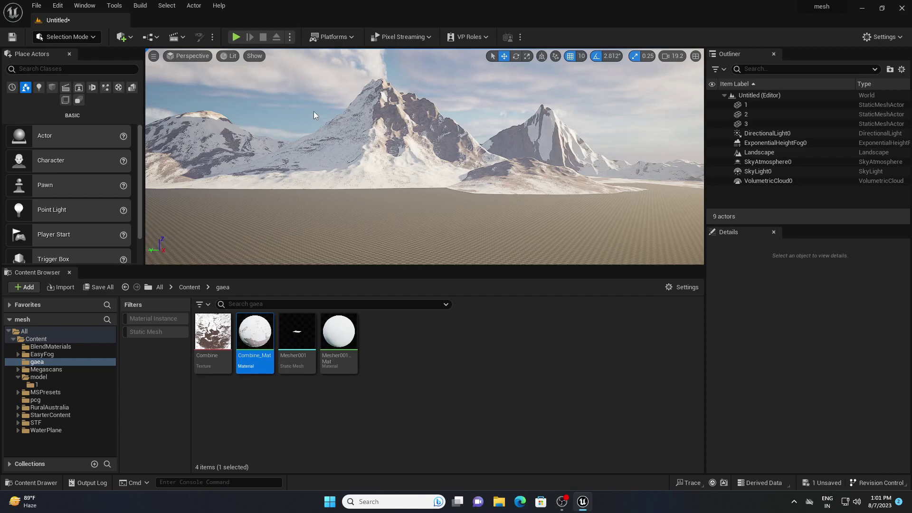
Step: Add a Post Process Volume to the scene on the ground in front of the mountains
click(106, 88)
drag(37, 143, 247, 144)
drag(379, 225, 379, 222)
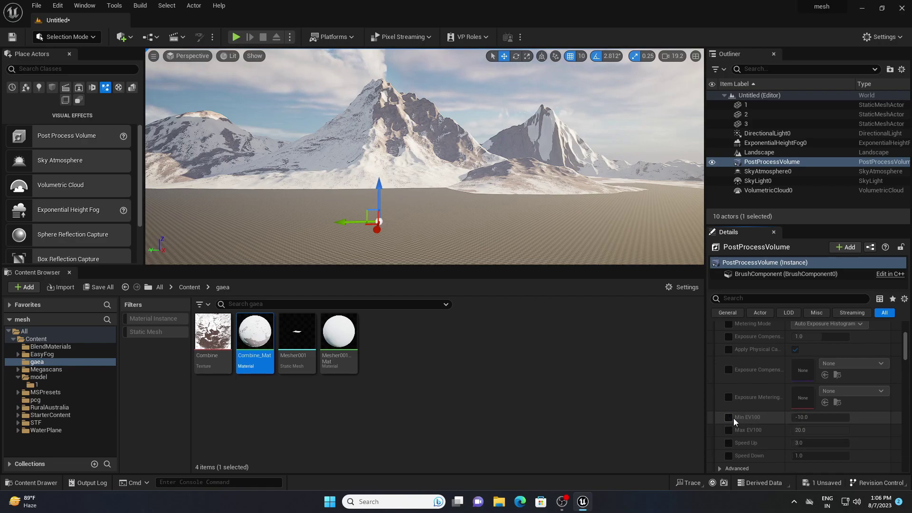
Step: Enable the Min EV100 and Max EV100 exposure overrides on the Post Process Volume and set both to 1
click(729, 417)
click(729, 430)
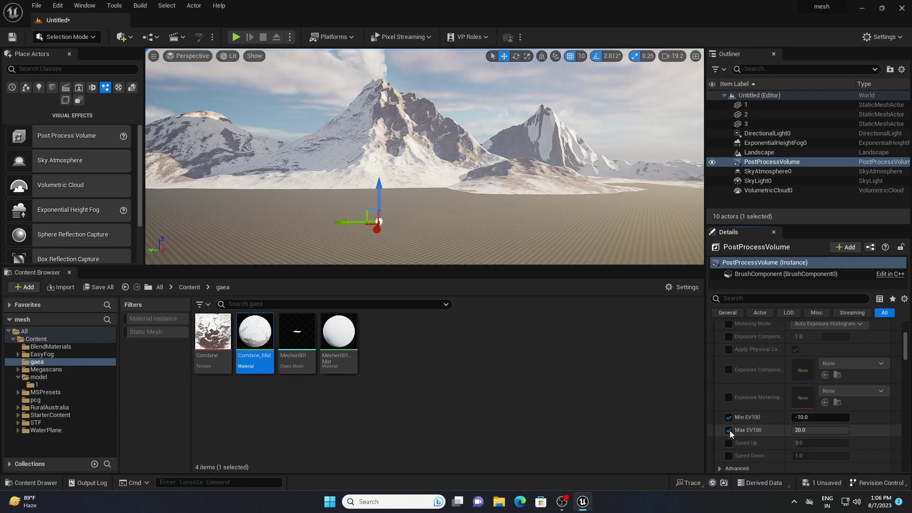
click(812, 418)
text(1)
key(Return)
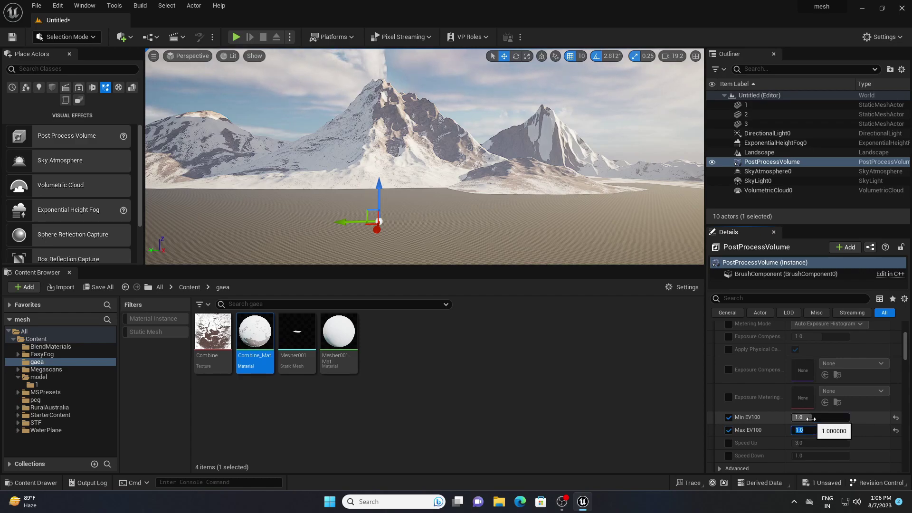
key(Return)
Step: Find the unbound setting of the Post Process Volume and enable Infinite Extent (Unbound)
click(758, 299)
text(unb)
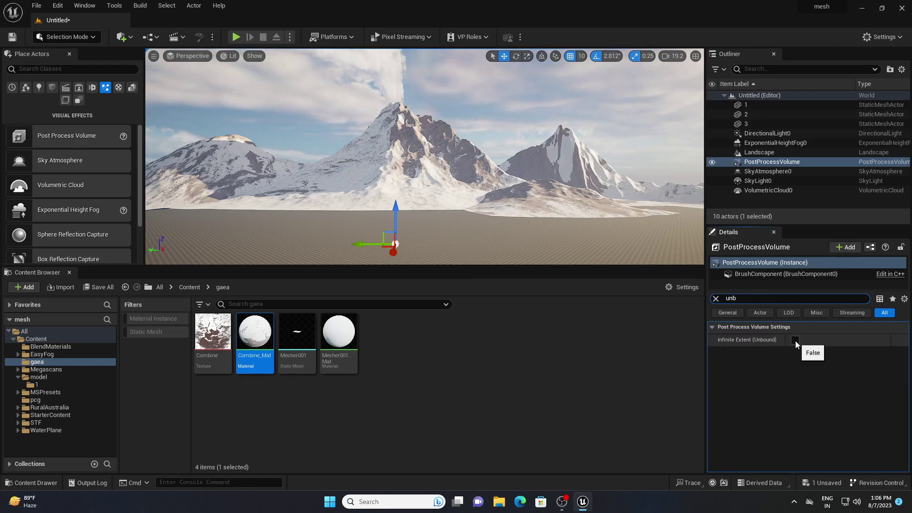
click(795, 340)
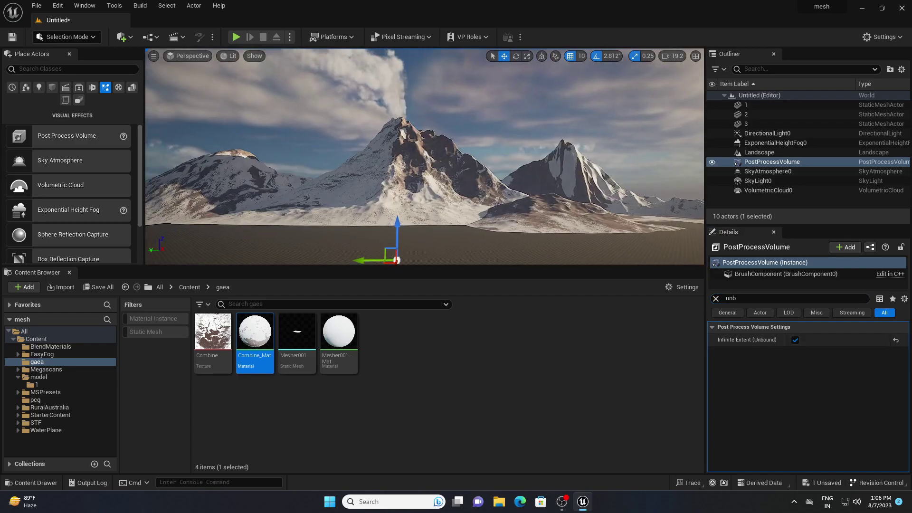
Step: In Landscape mode with an enlarged viewport, sculpt hills along the far edge and left half of the flat landscape
mouse_move(573, 218)
middle_down()
mouse_move(568, 205)
mouse_move(547, 214)
mouse_move(574, 219)
middle_up()
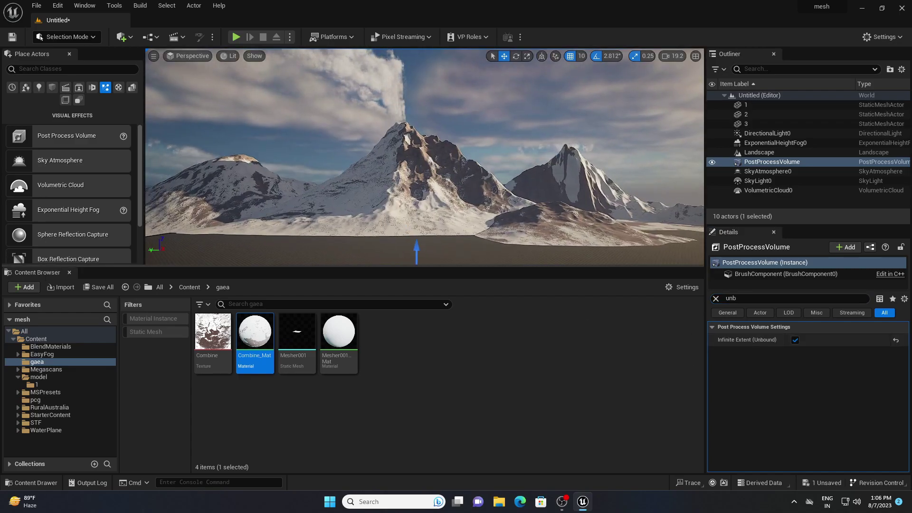
right_drag(574, 218, 572, 237)
mouse_move(516, 158)
right_down()
mouse_move(518, 200)
mouse_move(513, 145)
right_up()
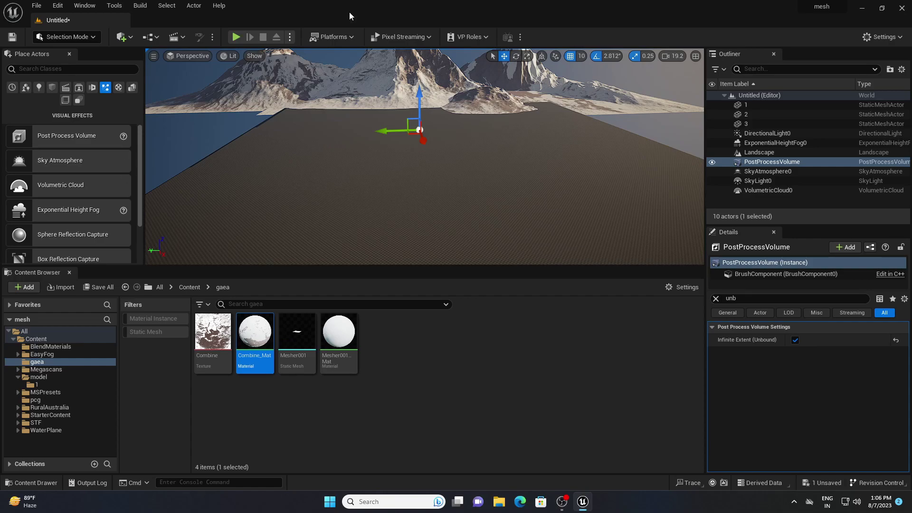
click(85, 38)
click(88, 64)
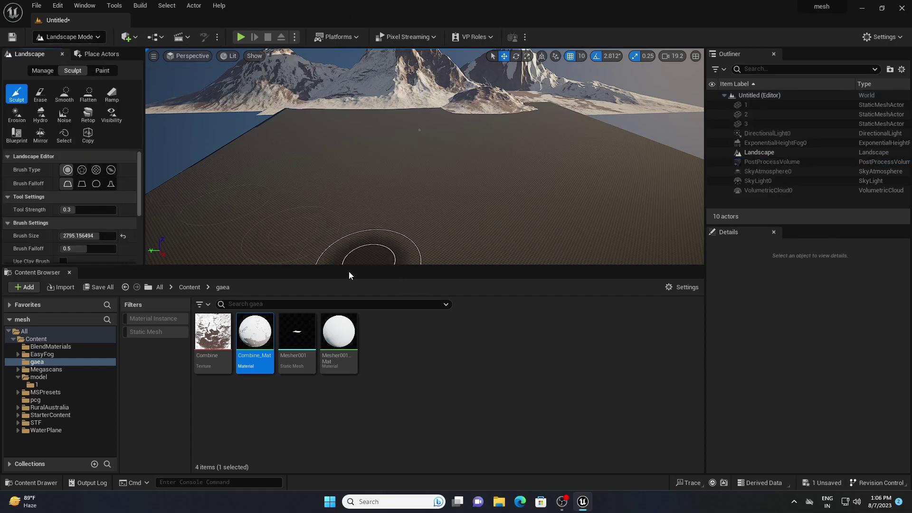
drag(346, 265, 361, 475)
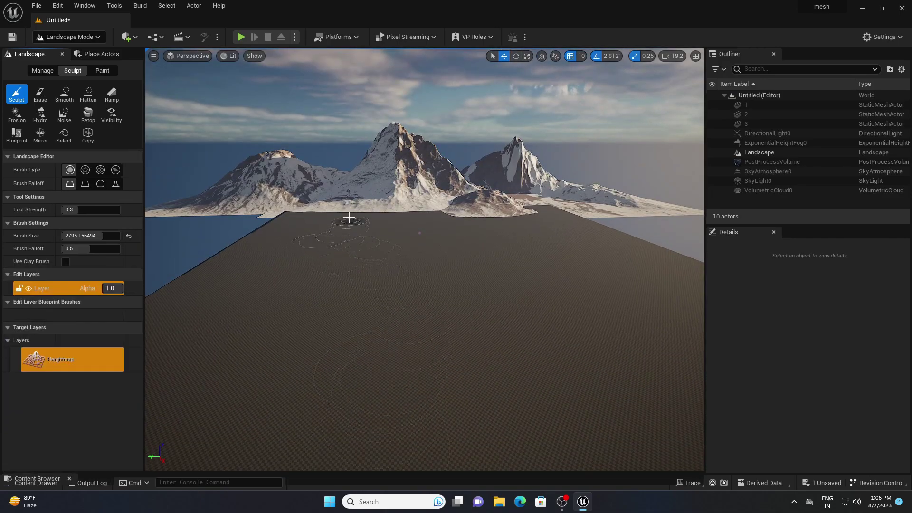
mouse_move(287, 215)
mouse_down()
mouse_move(403, 221)
mouse_move(392, 214)
mouse_up()
mouse_move(213, 258)
mouse_down()
mouse_move(232, 385)
mouse_move(399, 275)
mouse_up()
middle_drag(323, 380, 346, 377)
Step: Set the Sculpt tool strength to 0.2 and raise rolling hills across the right half of the landscape, undoing unwanted strokes
drag(78, 210, 73, 210)
key(ctrl+z)
drag(442, 271, 613, 273)
mouse_move(456, 355)
mouse_down()
mouse_move(575, 351)
mouse_move(678, 261)
mouse_up()
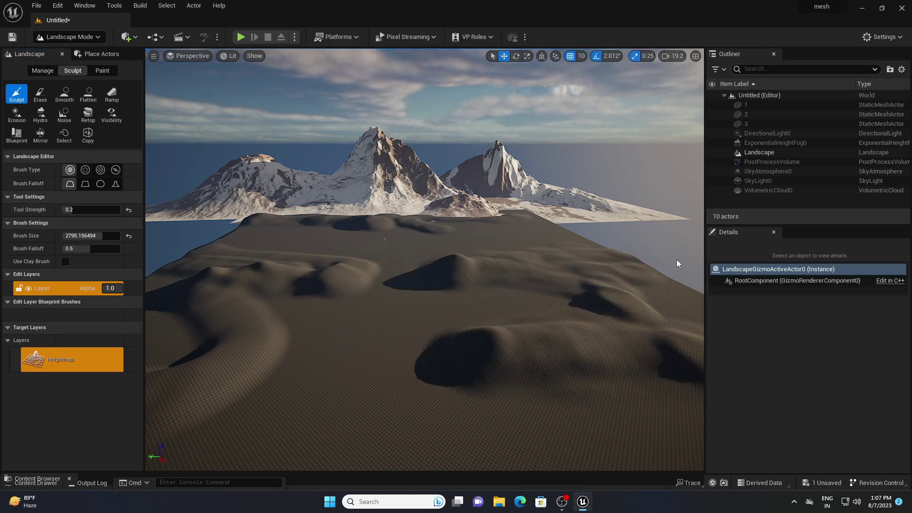
key(ctrl+z)
drag(446, 390, 637, 390)
key(ctrl+z)
key(ctrl+z)
right_drag(637, 391, 617, 406)
drag(521, 332, 541, 401)
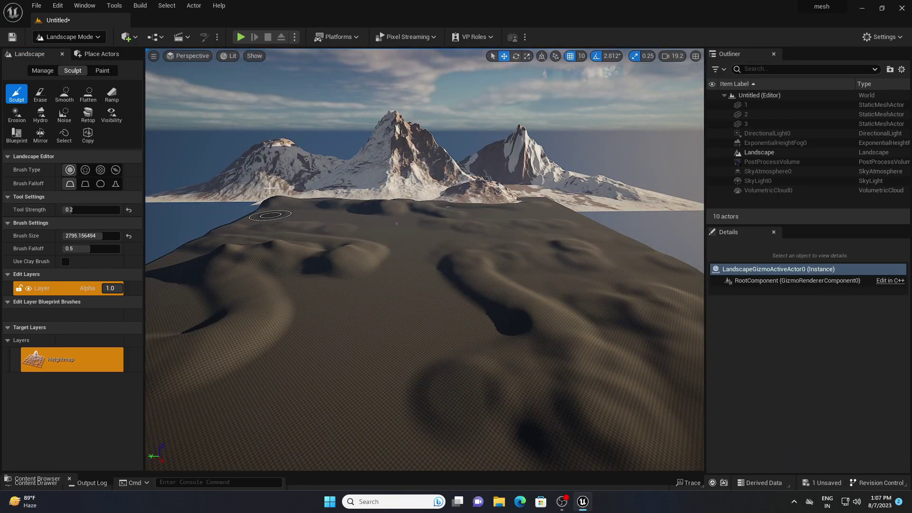
Step: Smooth the sculpted bumps on the near right part of the landscape with the Smooth tool
click(65, 94)
right_drag(190, 189, 204, 185)
mouse_move(450, 171)
right_down()
mouse_move(450, 235)
mouse_move(419, 215)
right_up()
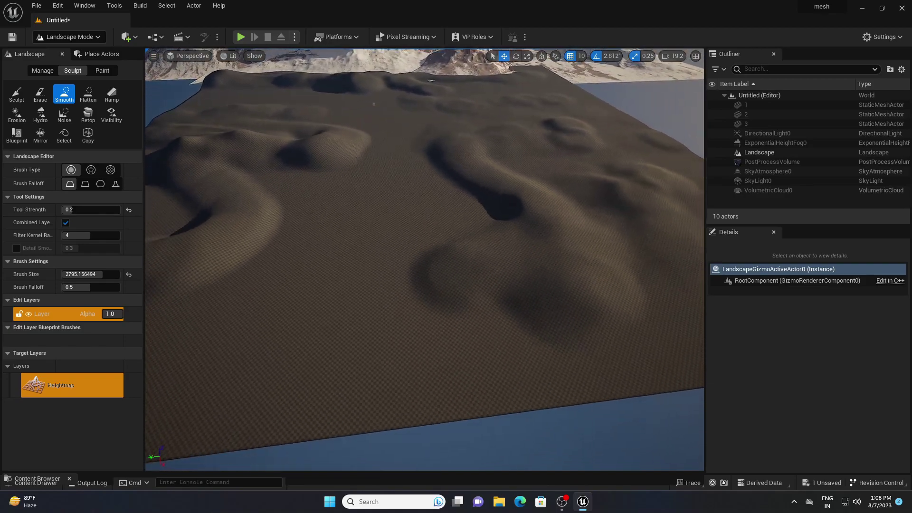
Step: With Sculpt strength 0.3 and brush size about 5646, carve a winding river channel through the landscape's middle, and return to Selection mode
click(16, 95)
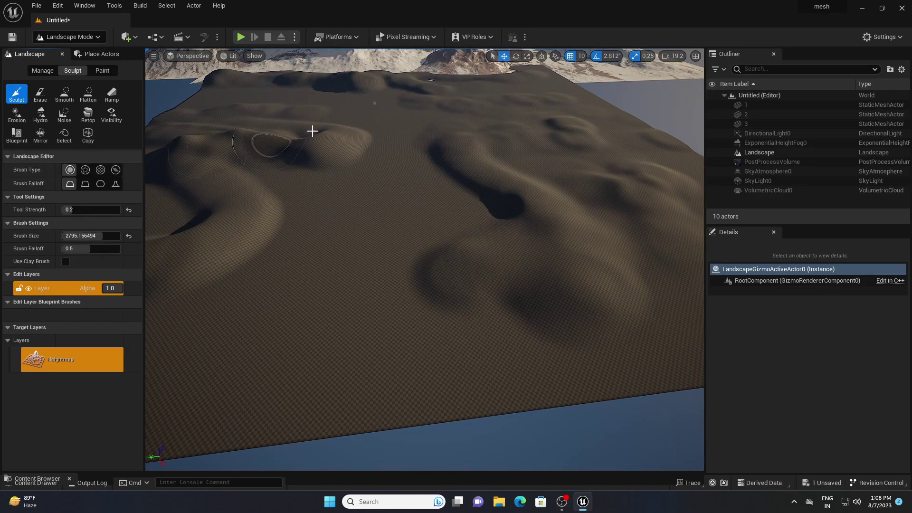
mouse_move(346, 224)
mouse_down()
mouse_move(412, 202)
mouse_move(385, 170)
mouse_up()
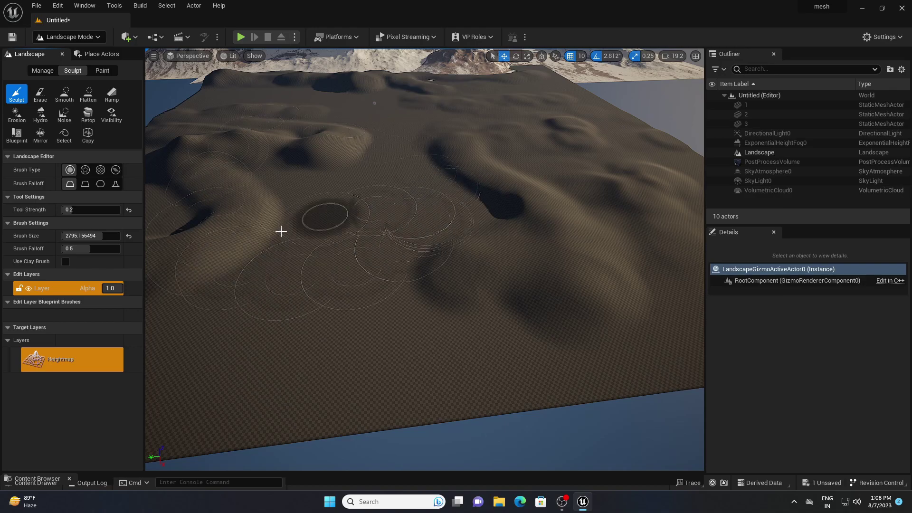
click(98, 209)
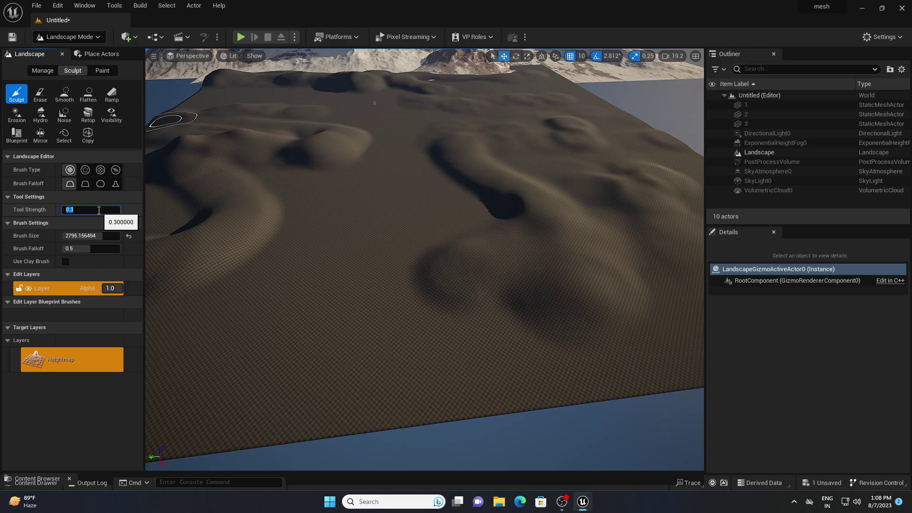
drag(86, 234, 118, 235)
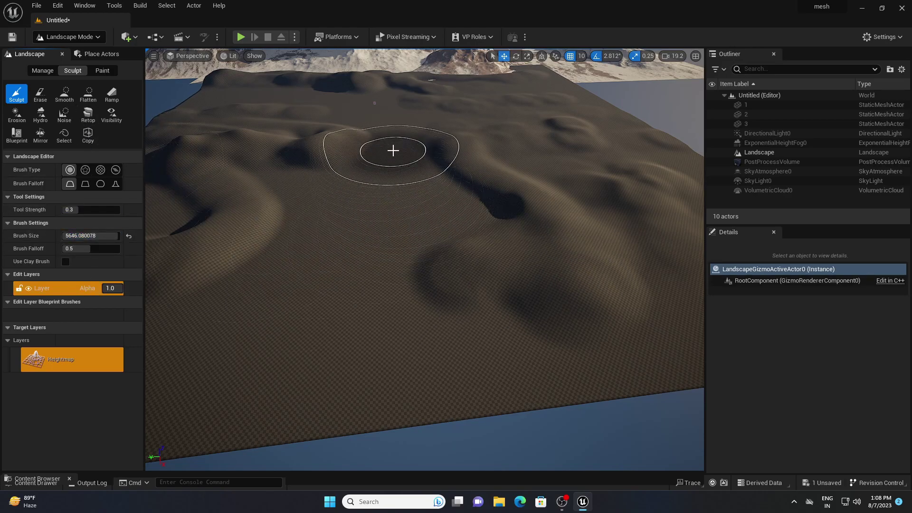
mouse_move(393, 151)
mouse_down()
mouse_move(393, 112)
mouse_move(346, 105)
mouse_move(391, 114)
mouse_move(392, 169)
mouse_move(391, 133)
mouse_move(372, 186)
mouse_move(332, 204)
mouse_move(429, 206)
mouse_move(366, 210)
mouse_up()
mouse_move(305, 280)
mouse_down()
mouse_move(350, 356)
mouse_move(368, 246)
mouse_move(422, 405)
mouse_up()
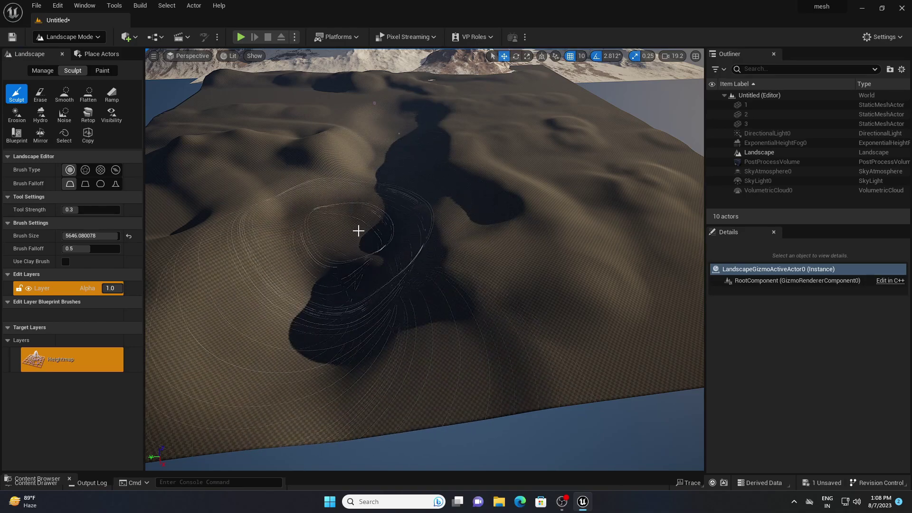
click(798, 84)
right_drag(356, 195, 433, 173)
right_drag(391, 152, 156, 369)
key(shift+1)
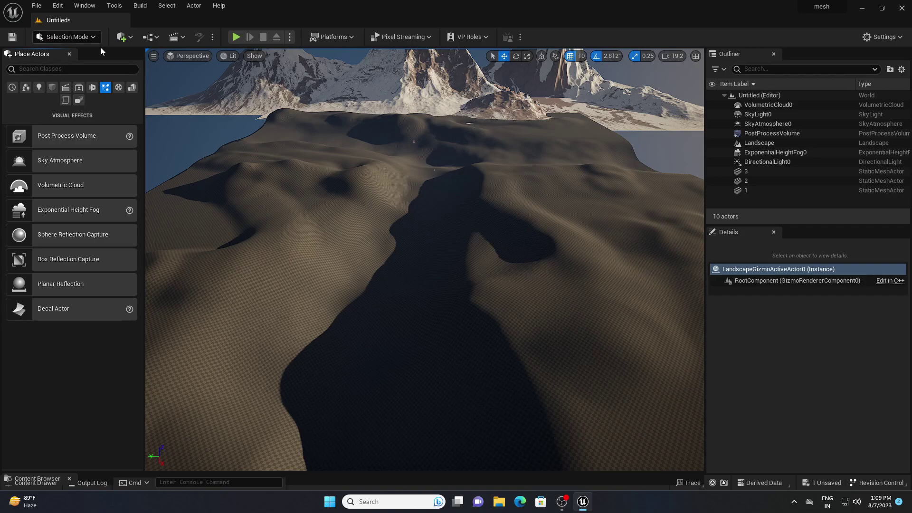
Step: Search the plugins for "water" and check whether the Water plugin is enabled
click(59, 6)
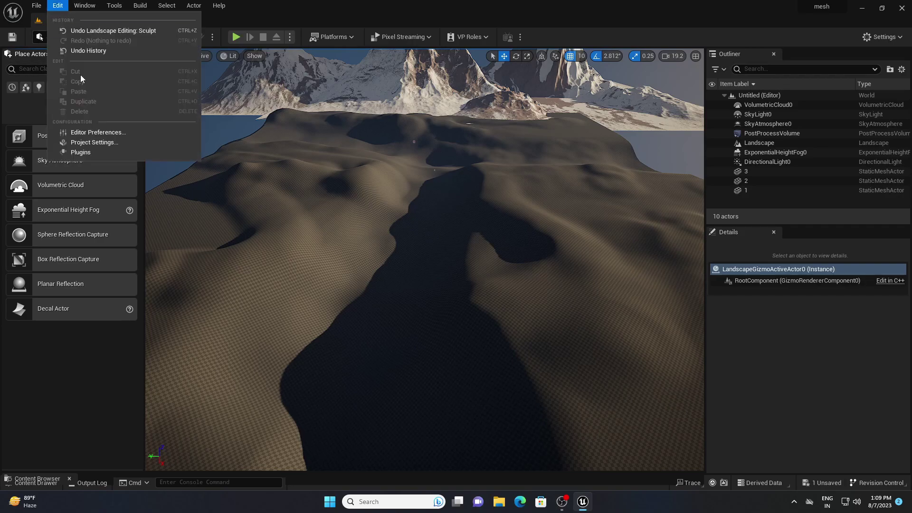
click(81, 152)
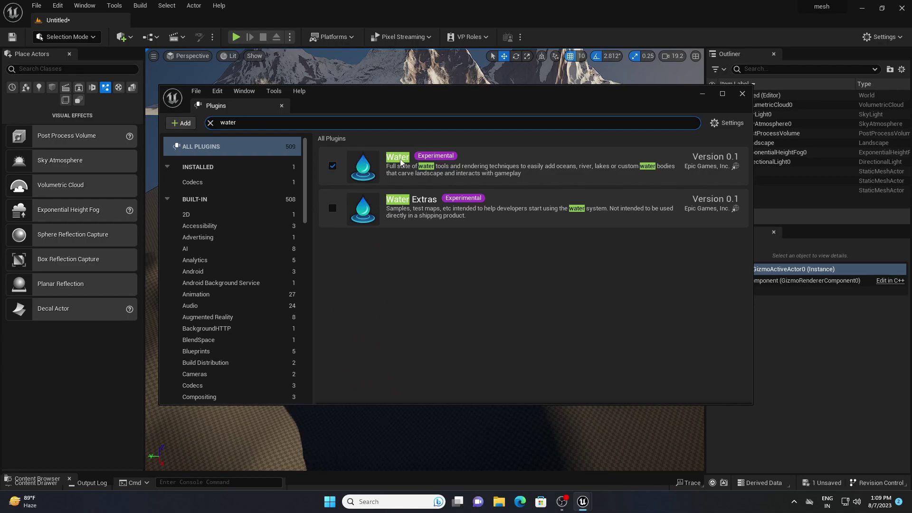
click(743, 94)
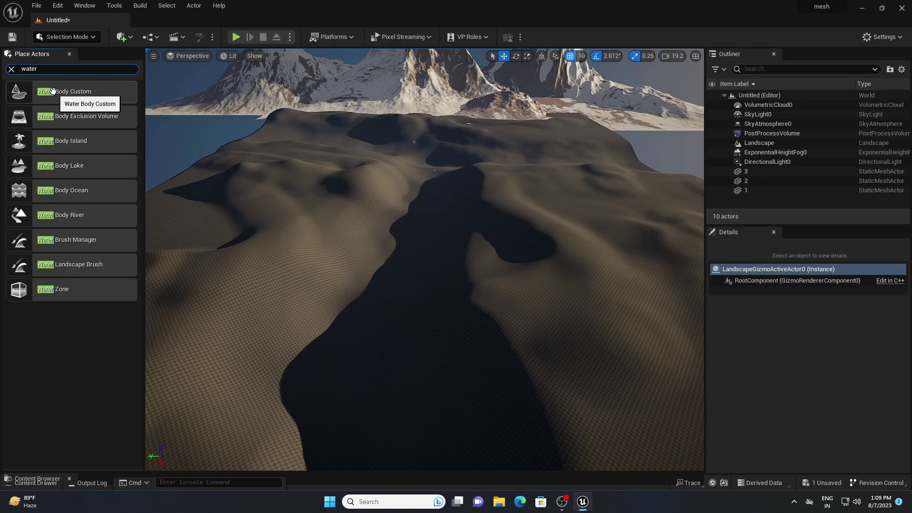
Step: Place a Water Body Custom actor in the river channel and set its uniform scale to 100
drag(86, 84, 421, 216)
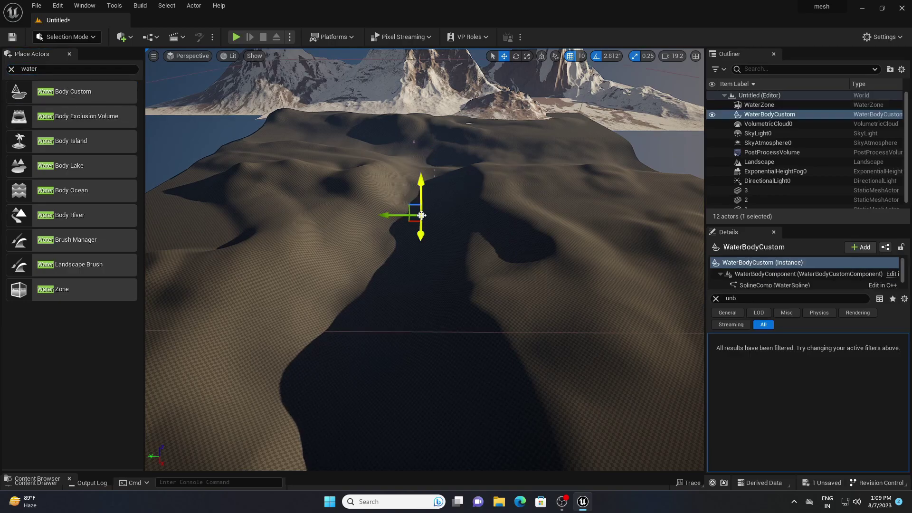
click(715, 298)
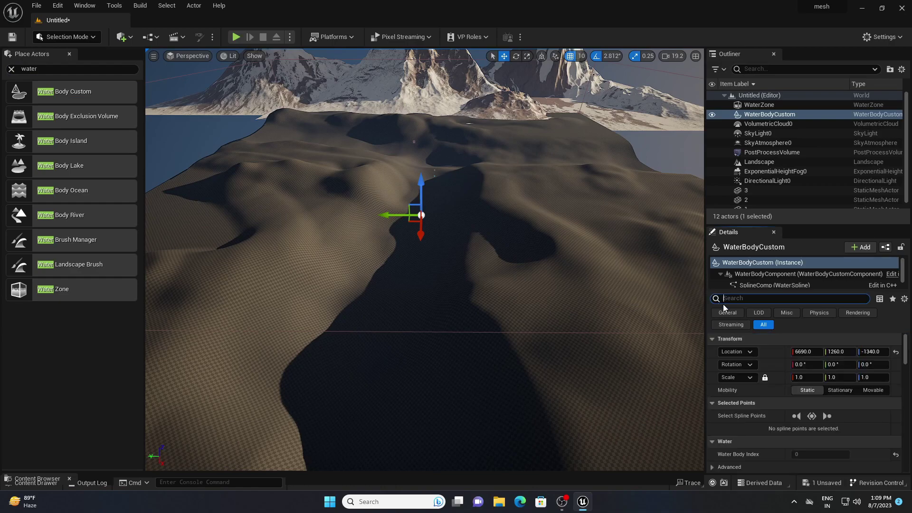
click(805, 376)
text(100)
key(Return)
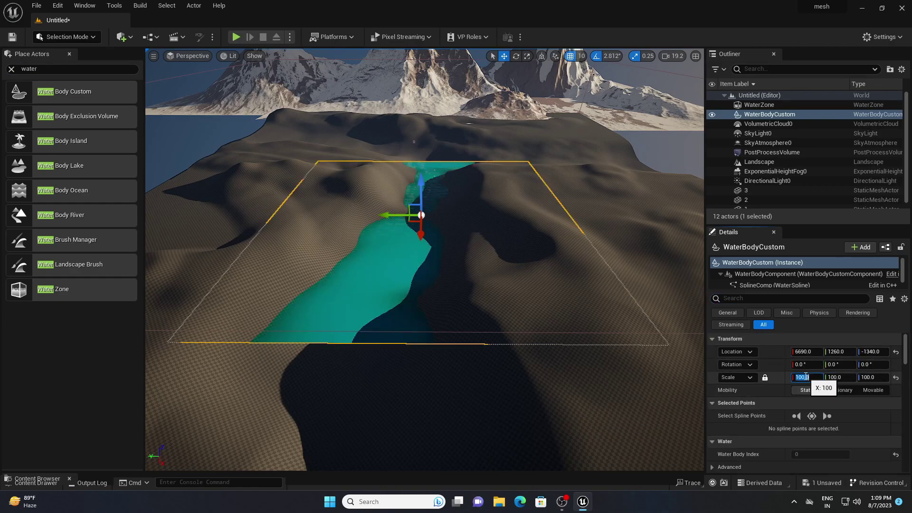
Step: Move the water body along X to 9580 and set its uniform scale to 500
drag(421, 230, 488, 287)
click(805, 377)
text(500)
key(Return)
right_drag(427, 226, 432, 202)
key(q)
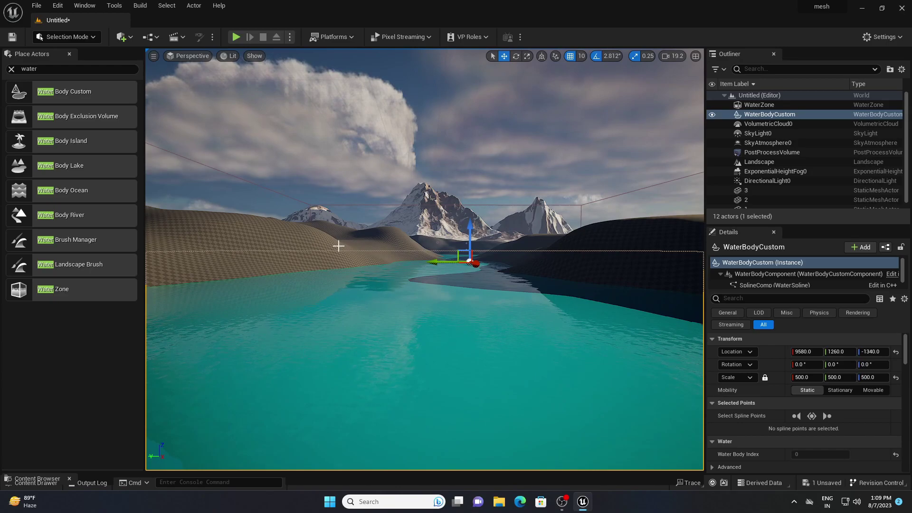
right_drag(408, 241, 363, 231)
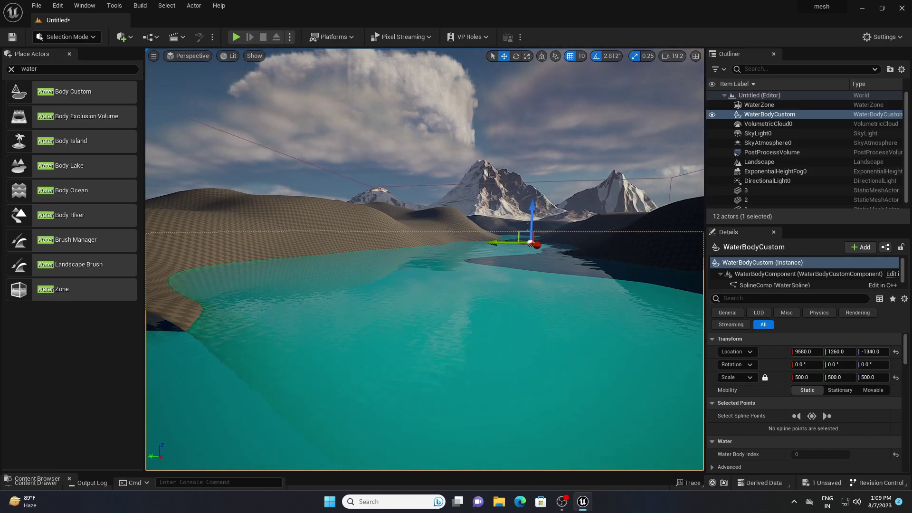
middle_drag(435, 235, 456, 194)
Step: Lower the river banks on both sides of the water in Landscape mode using Sculpt tool strength 0.2
click(66, 37)
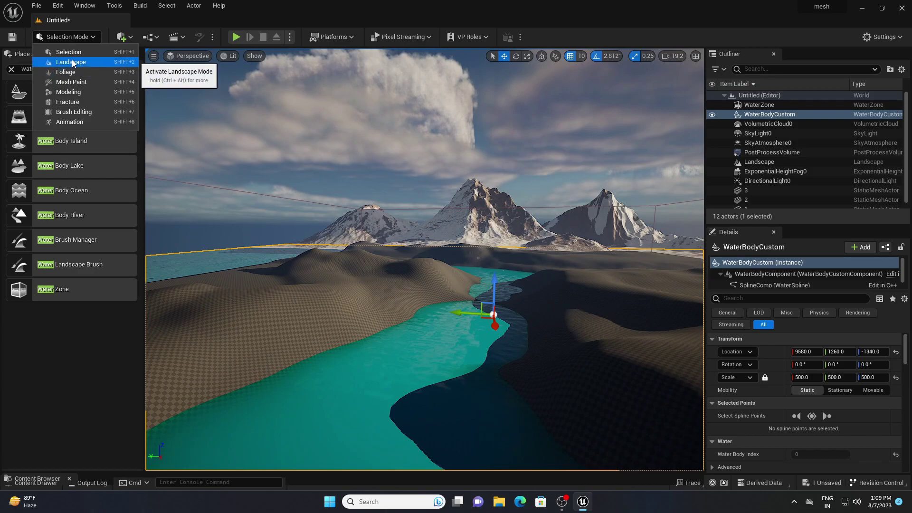
click(70, 61)
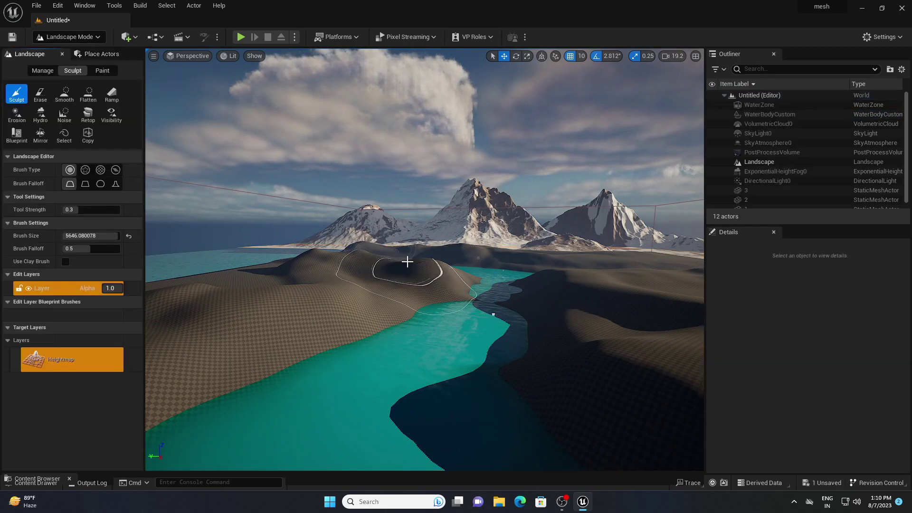
click(80, 210)
text(0)
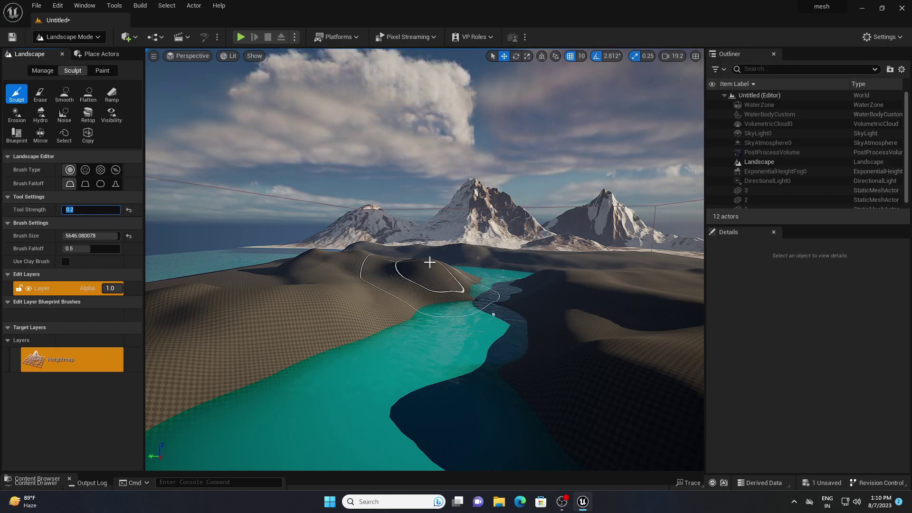
shift+drag(430, 262, 256, 313)
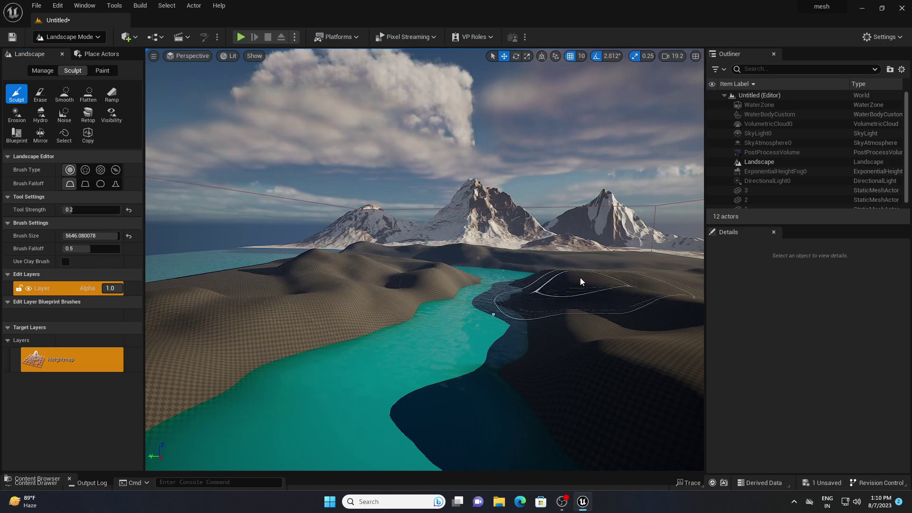
mouse_move(549, 280)
mouse_down()
mouse_move(619, 317)
mouse_move(652, 322)
mouse_move(480, 310)
mouse_move(643, 359)
mouse_move(648, 309)
mouse_up()
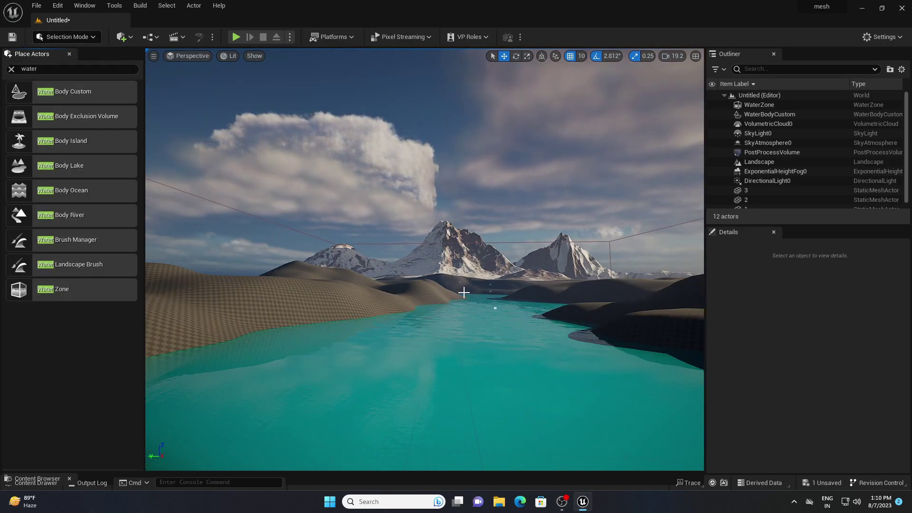
Step: Select the central mountain mesh and set its uniform scale to 70
right_drag(464, 244, 464, 286)
scroll(455, 226, up, 1)
key(e)
right_drag(455, 226, 455, 225)
click(432, 222)
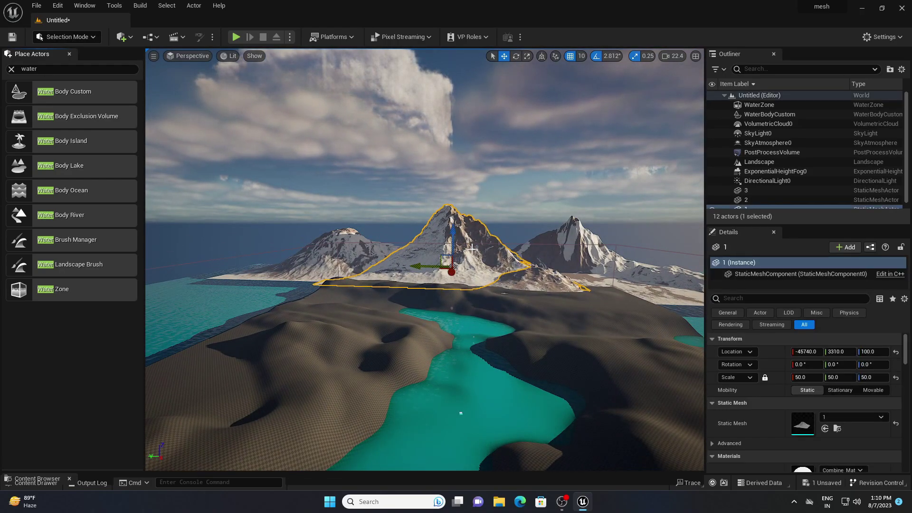
click(354, 253)
click(463, 242)
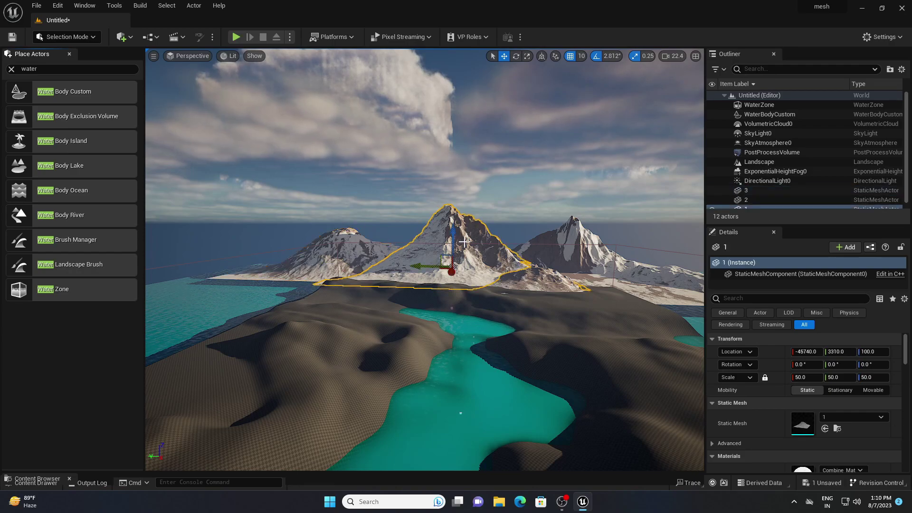
click(802, 377)
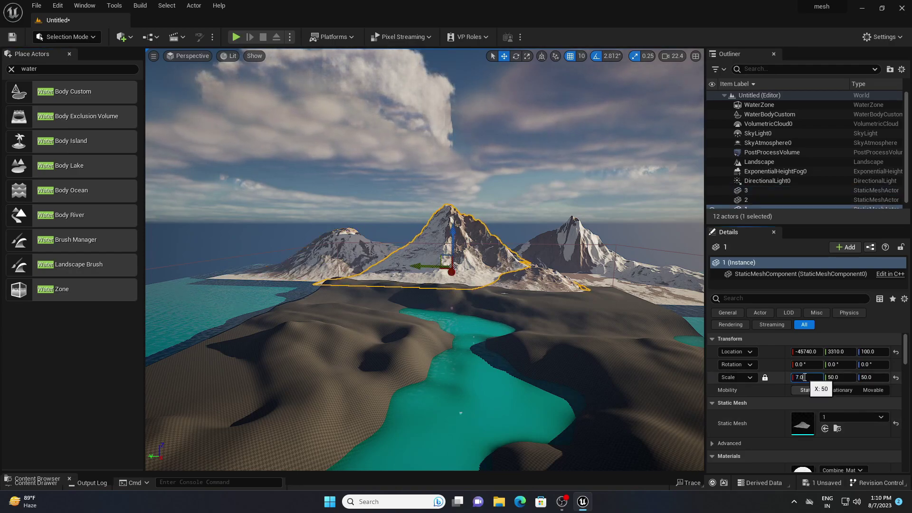
text(7.0)
key(Return)
key(Return)
right_drag(467, 285, 447, 356)
Step: Select the left-hand mountain mesh and set its uniform scale to 150
click(351, 175)
click(804, 377)
key(e)
key(w)
click(806, 378)
text(150)
Step: Duplicate the left-hand mountain mesh with an upward offset and reposition the right-hand mountain near X -52990, Y -33410
alt+drag(373, 195, 380, 140)
right_drag(428, 199, 494, 190)
click(523, 200)
drag(489, 244, 517, 238)
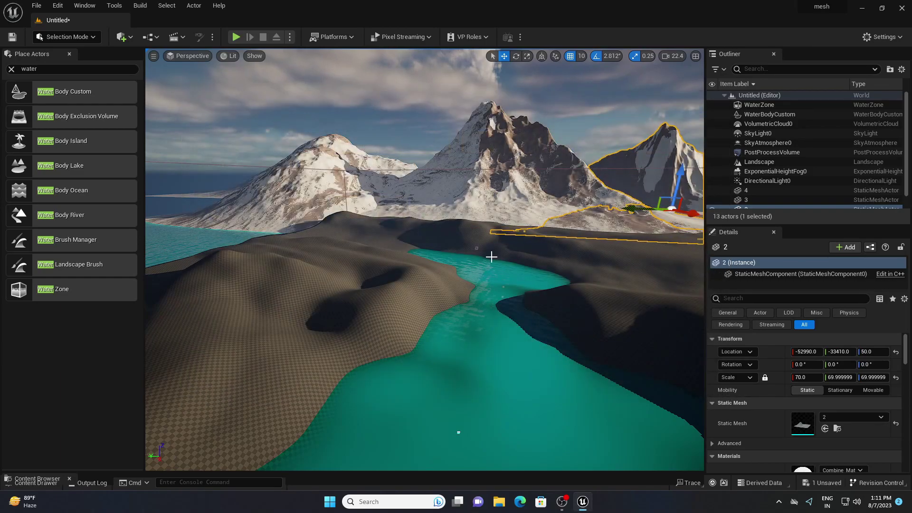
Step: Save the level in the Content folder under the name "tutorial"
key(ctrl+s)
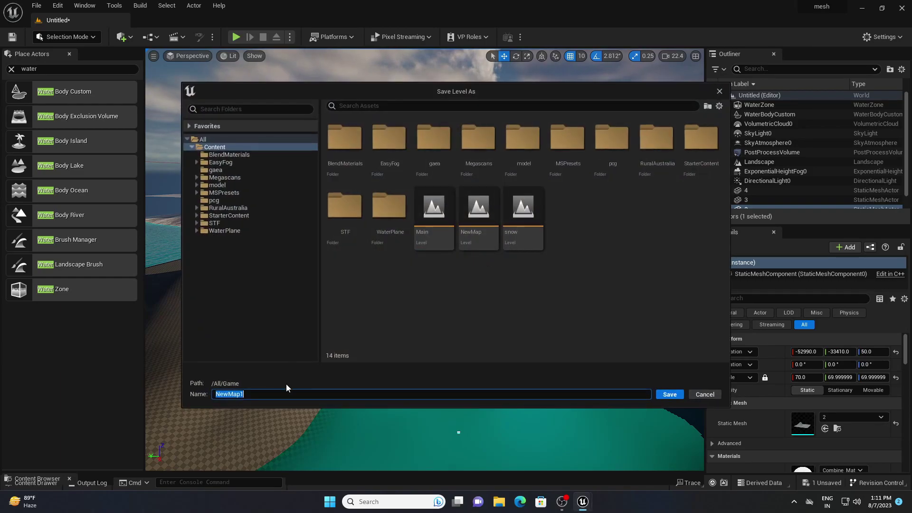
text(tutorial)
key(Return)
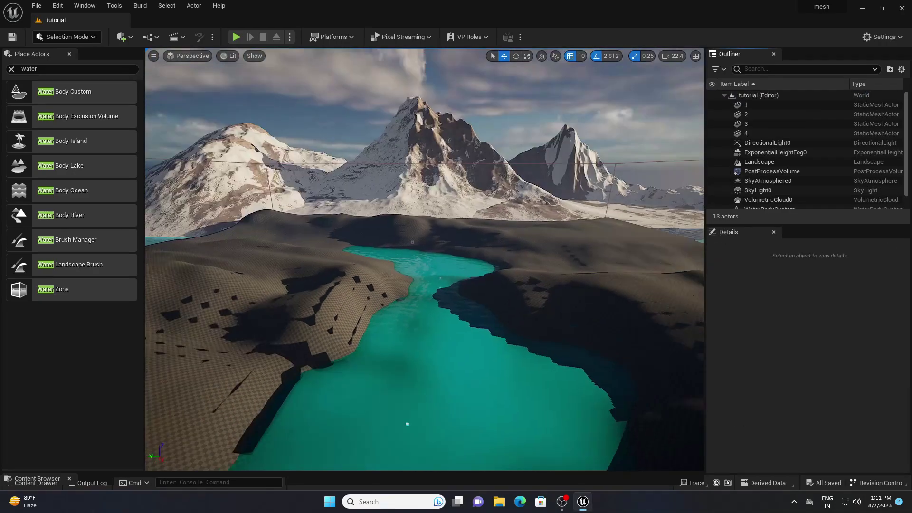
mouse_move(406, 274)
right_down()
mouse_move(407, 332)
mouse_move(406, 274)
right_up()
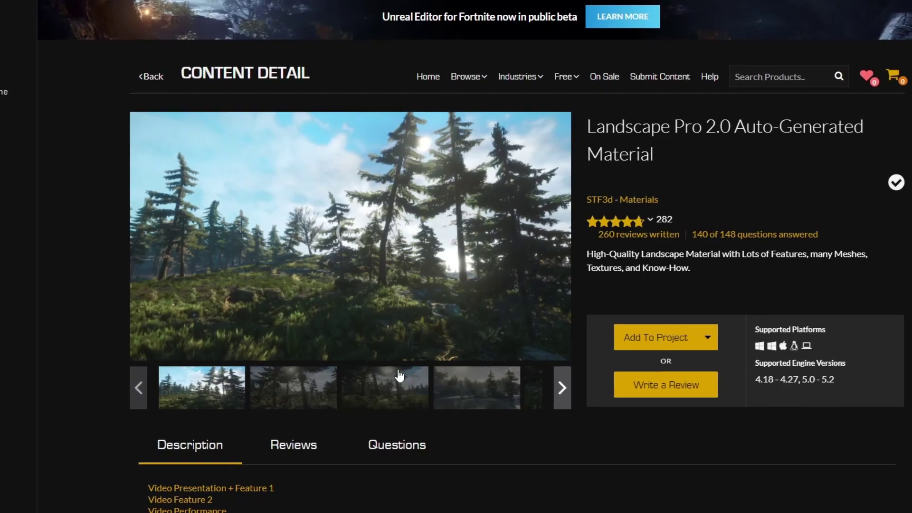
Step: View the preview images of Landscape Pro 2.0 Auto-Generated Material on its marketplace page
click(387, 380)
click(468, 393)
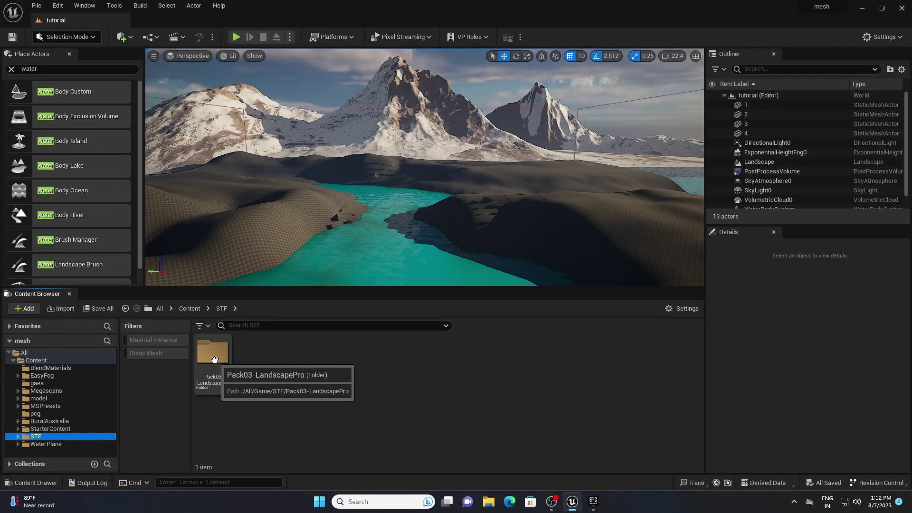
Step: Browse the Pack03-LandscapePro Environment folder and its Procedural Foliage subfolder
double_click(214, 357)
double_click(254, 353)
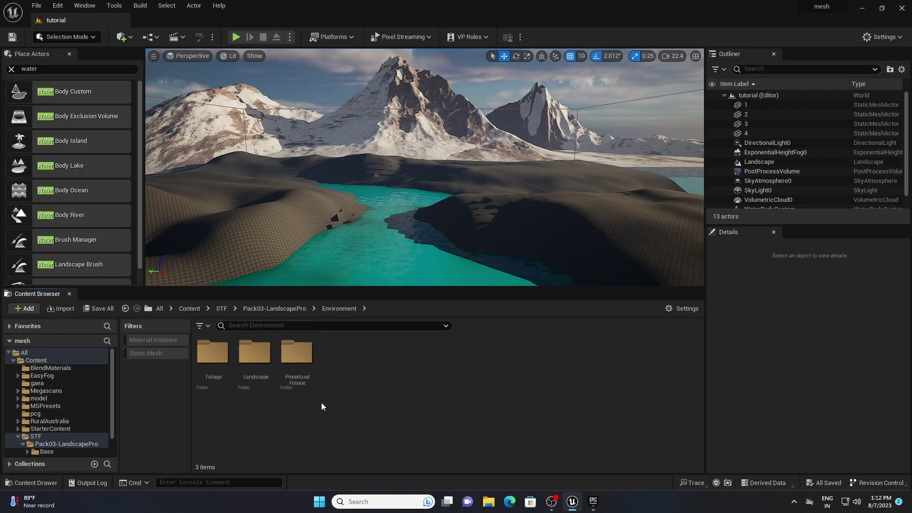
double_click(296, 354)
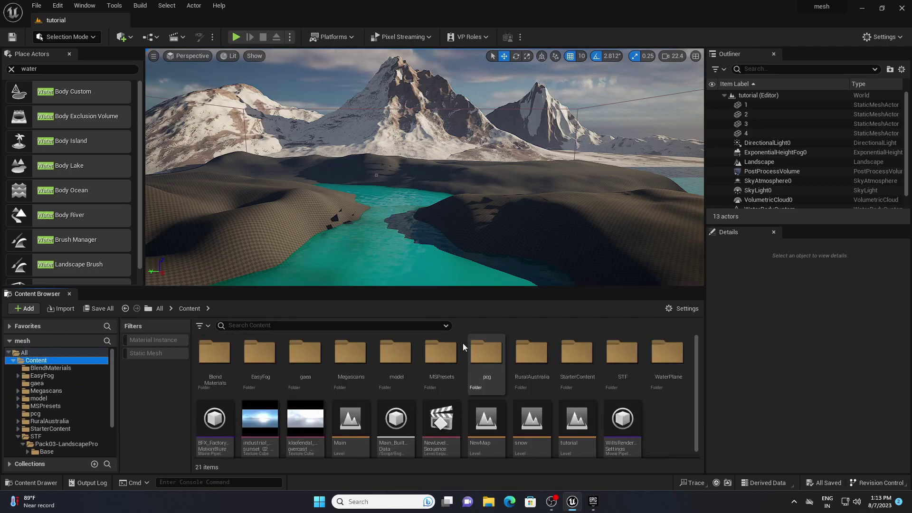
Step: Open the NewPCGGraph asset from the pcg folder and bring its full node chain into view
double_click(484, 351)
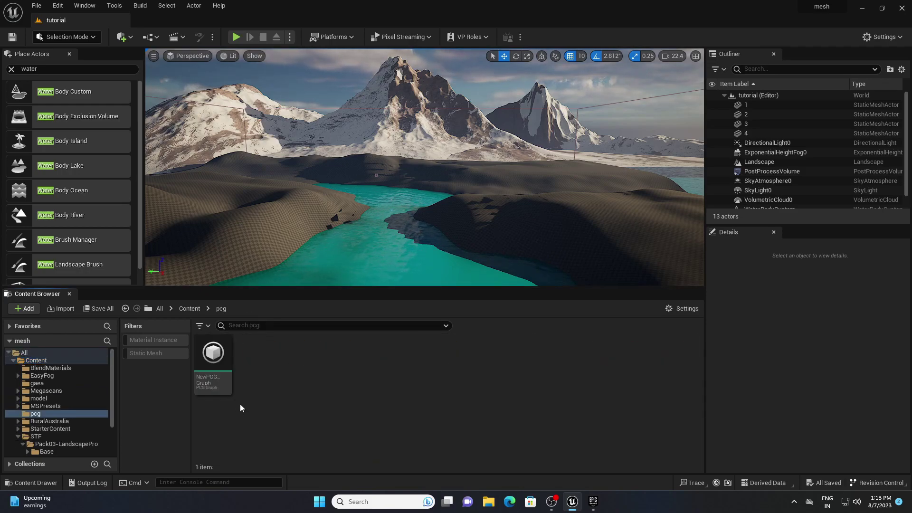
double_click(213, 361)
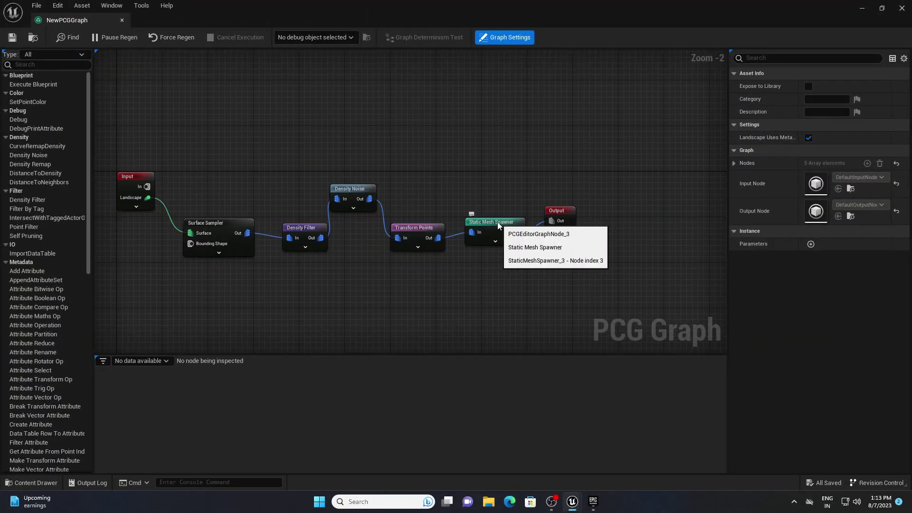
right_drag(570, 269, 651, 263)
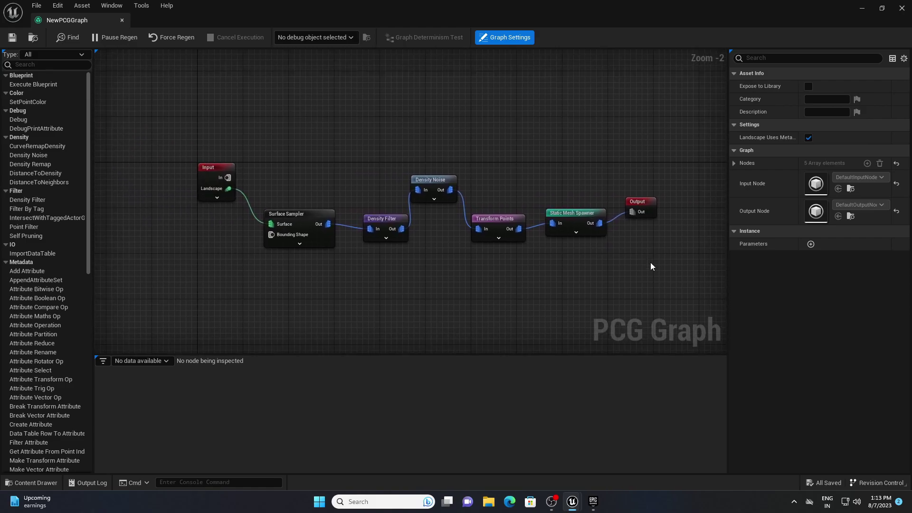
Step: Inspect the static meshes in the first two mesh entries of the Static Mesh Spawner node and close the graph
click(569, 215)
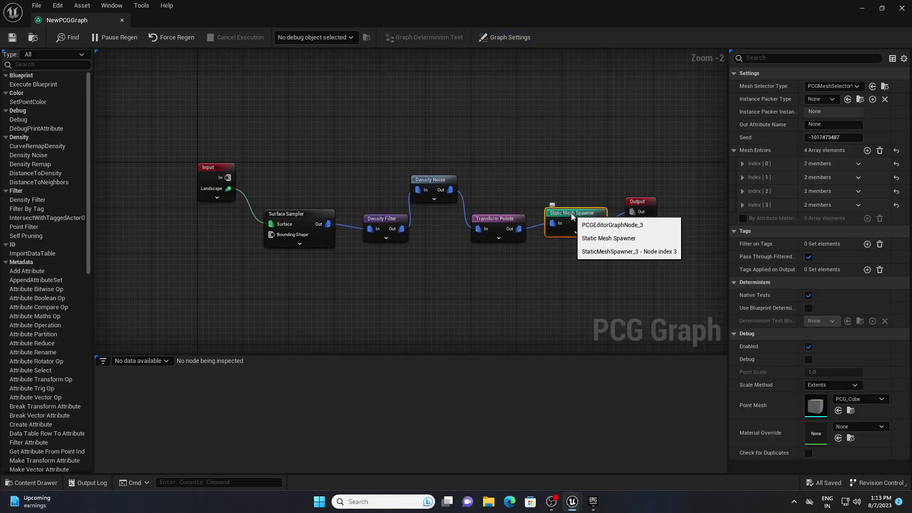
click(742, 164)
click(749, 177)
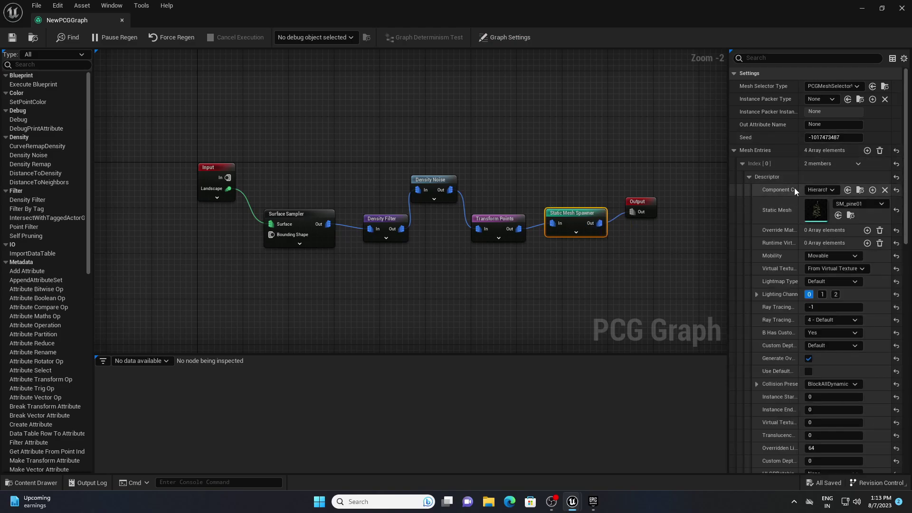
click(741, 163)
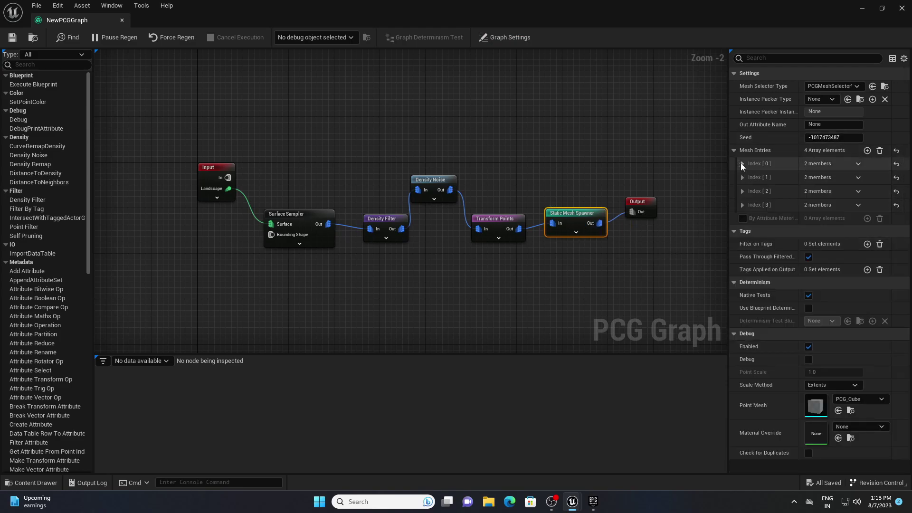
click(741, 177)
click(748, 190)
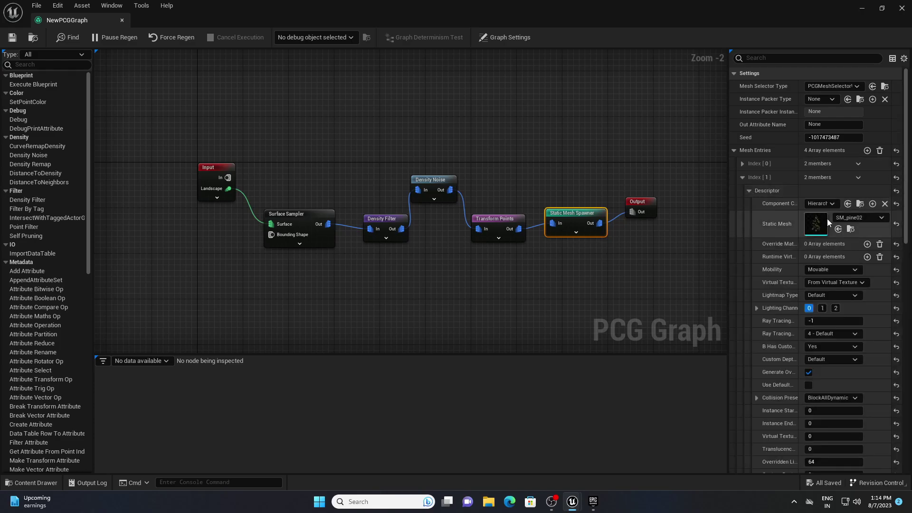
click(742, 178)
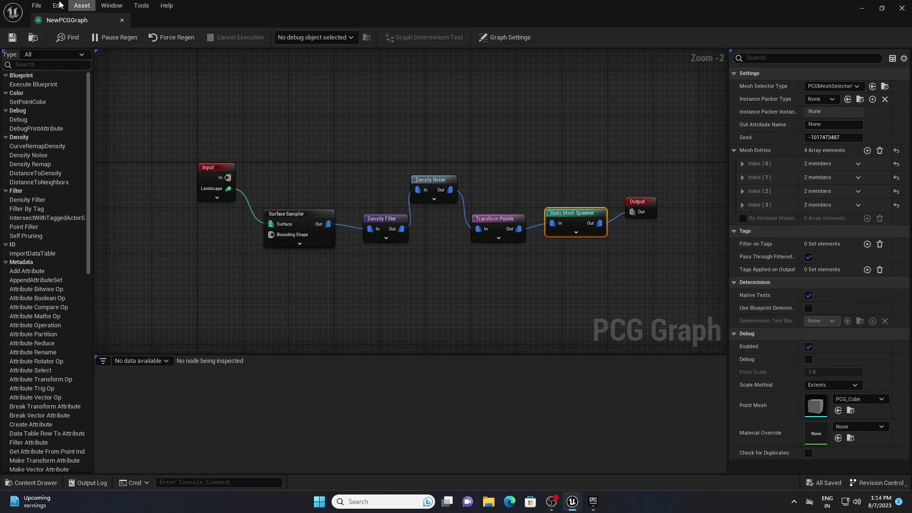
click(122, 20)
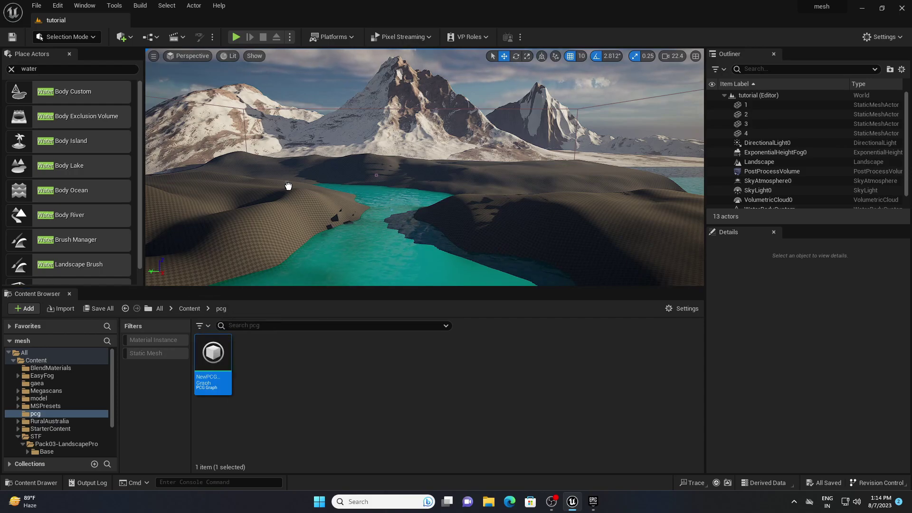
Step: Place a NewPCGGraph tree volume on the left riverbank and adjust the sunlight direction
drag(293, 201, 313, 190)
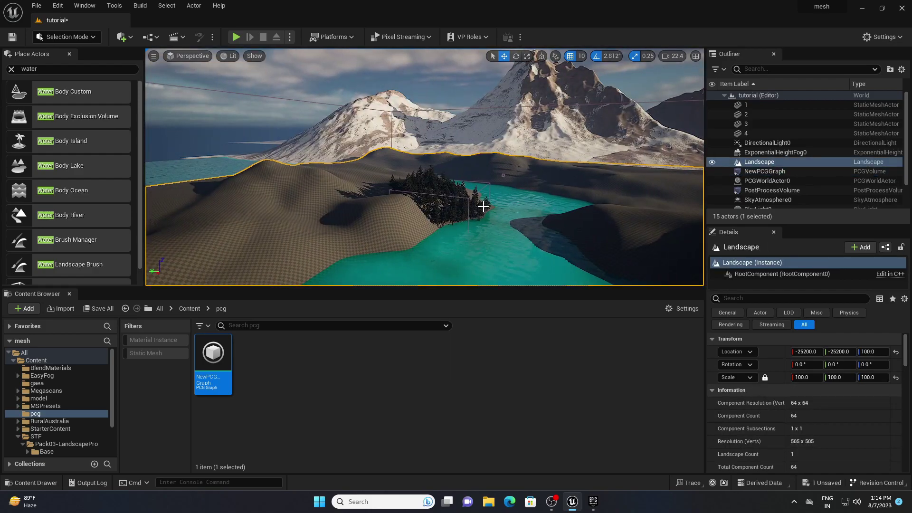
drag(511, 257, 484, 209)
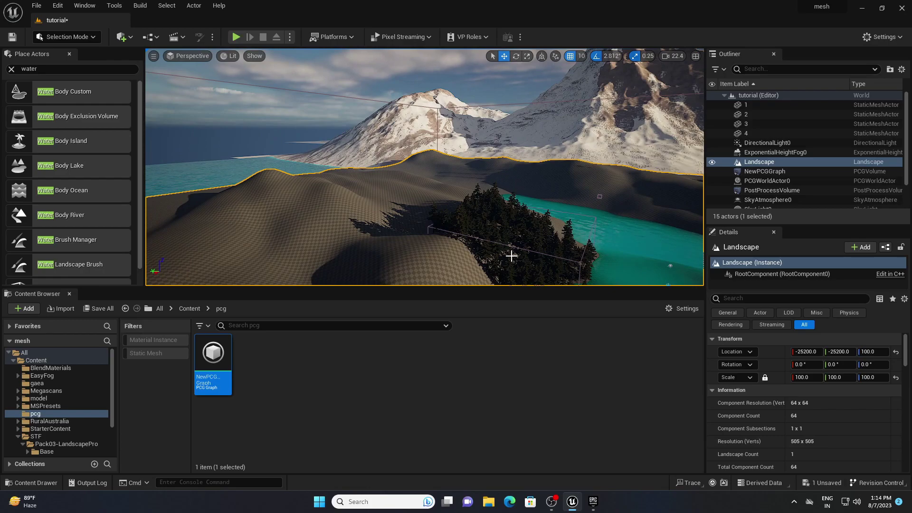
key(ctrl+l)
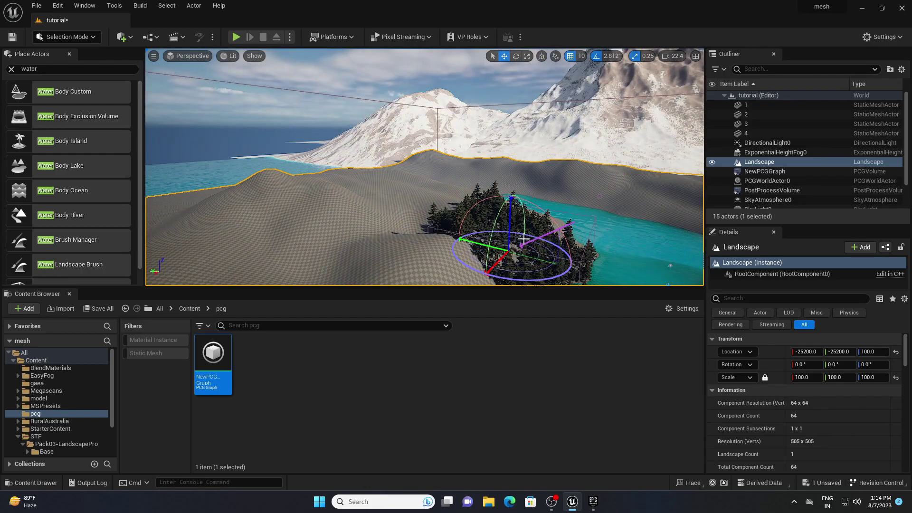
mouse_move(509, 251)
right_down()
mouse_move(533, 252)
mouse_move(496, 254)
mouse_move(504, 248)
right_up()
drag(511, 256, 511, 257)
Step: Select the tree volume on the riverbank and set its X scale to 50 with proportions locked
click(457, 99)
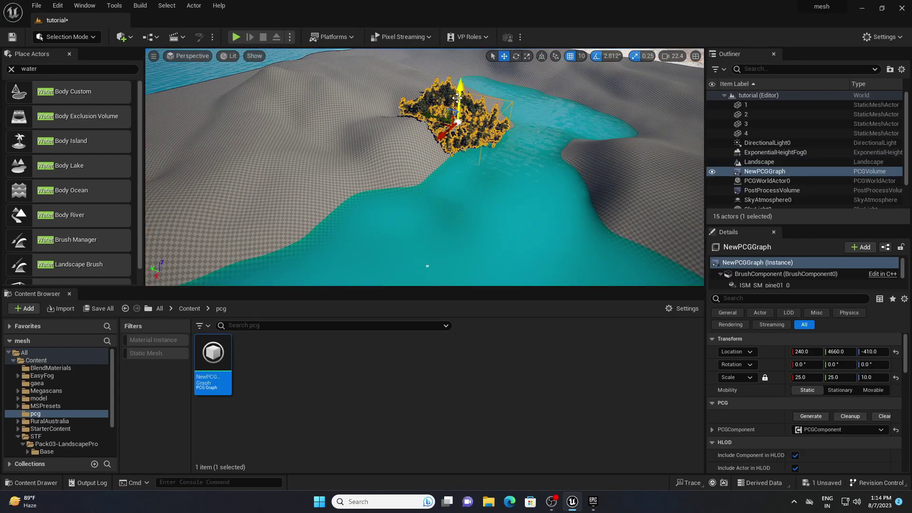
click(810, 378)
text(50)
key(Return)
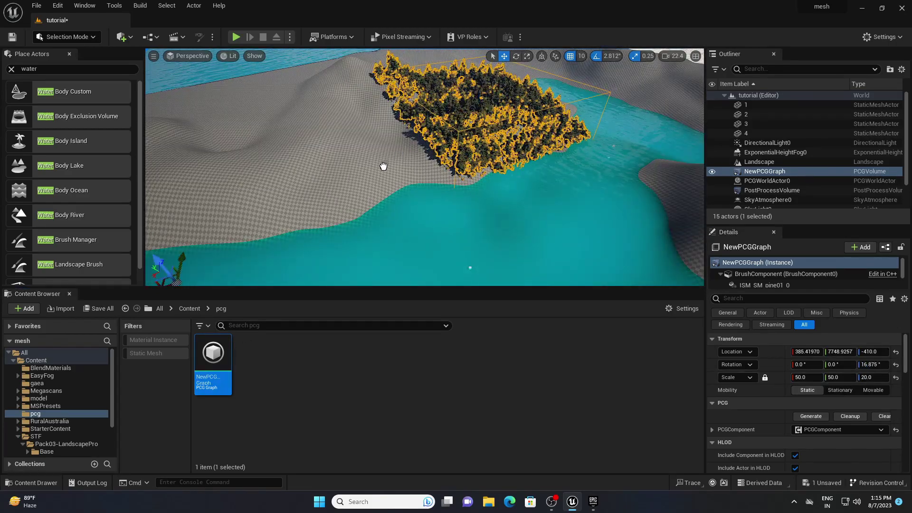
Step: Add more NewPCGGraph tree volumes along the riverbanks, rotating them to follow the shoreline
drag(384, 165, 380, 164)
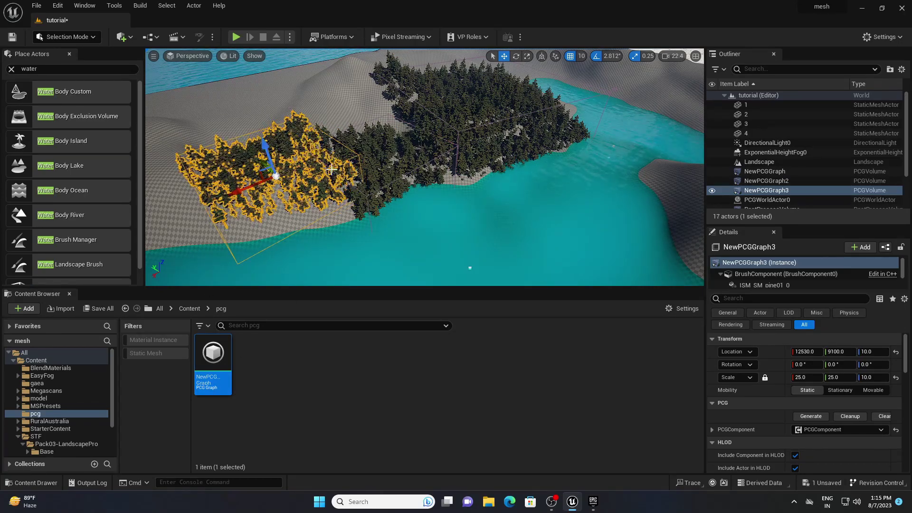
right_drag(323, 163, 304, 221)
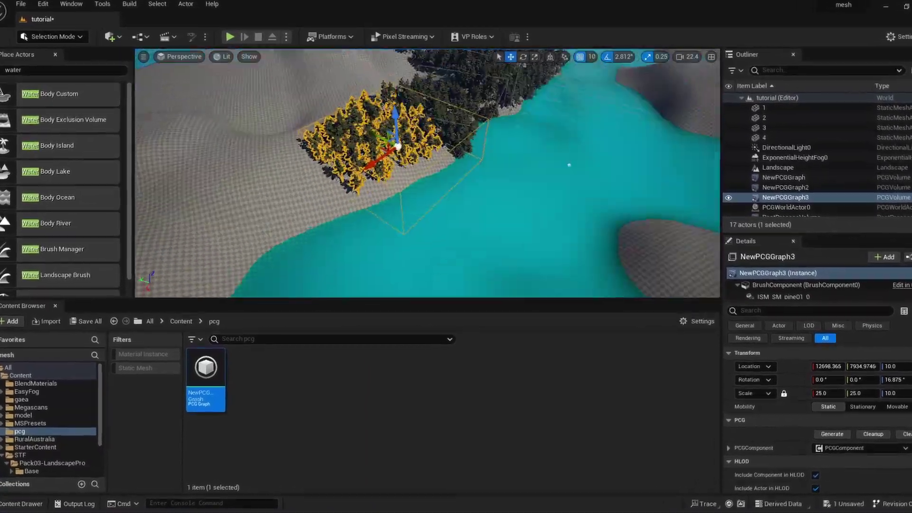
scroll(424, 167, down, 10)
alt+drag(380, 177, 526, 153)
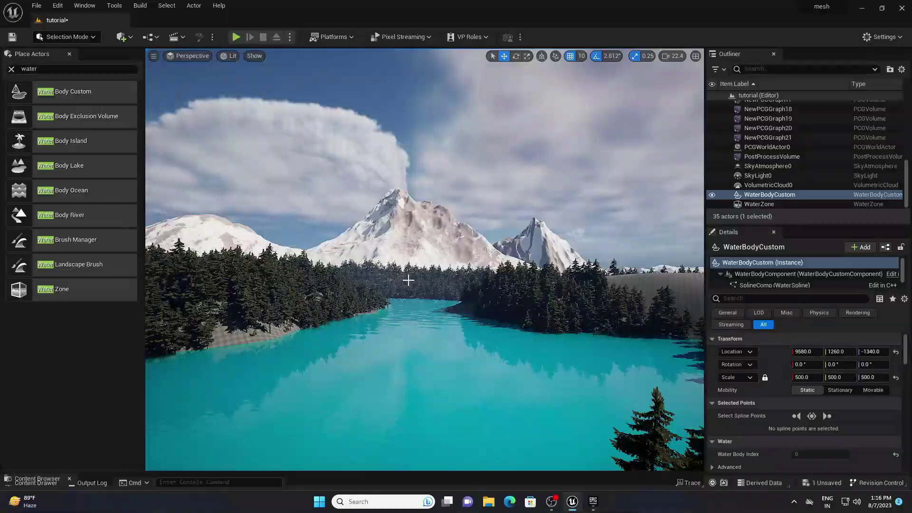
Step: Place another NewPCGGraph tree volume on the bare hill behind the right bank, near X 3840, Y -11990, and deselect it
key(w)
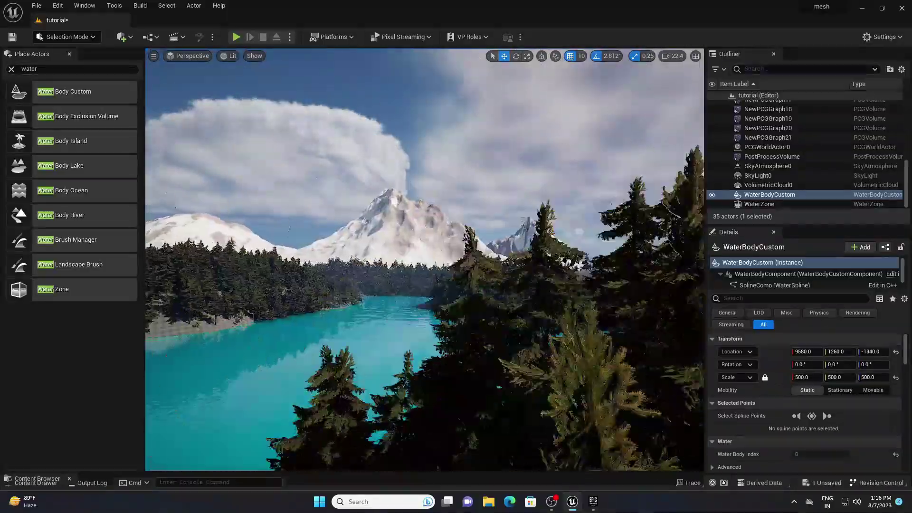
key(w)
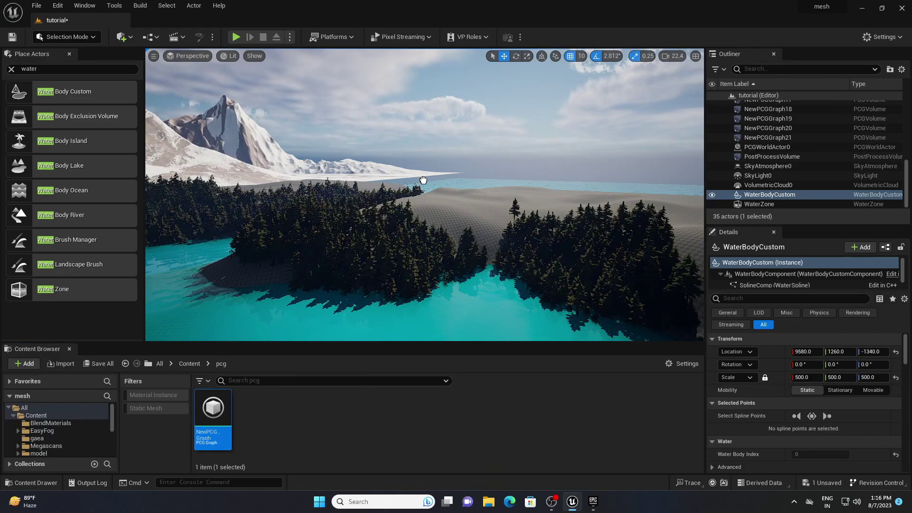
drag(447, 216, 468, 203)
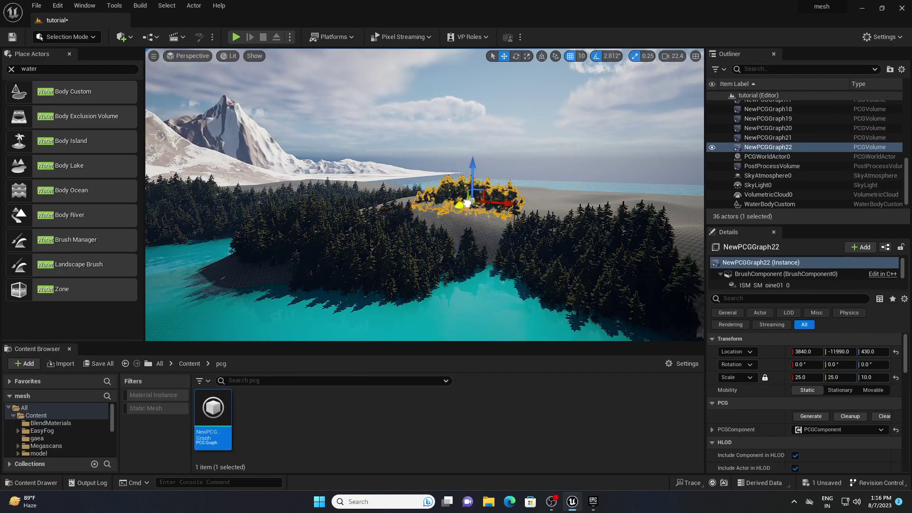
key(Escape)
right_drag(467, 203, 304, 153)
key(q)
right_drag(553, 189, 351, 215)
key(s)
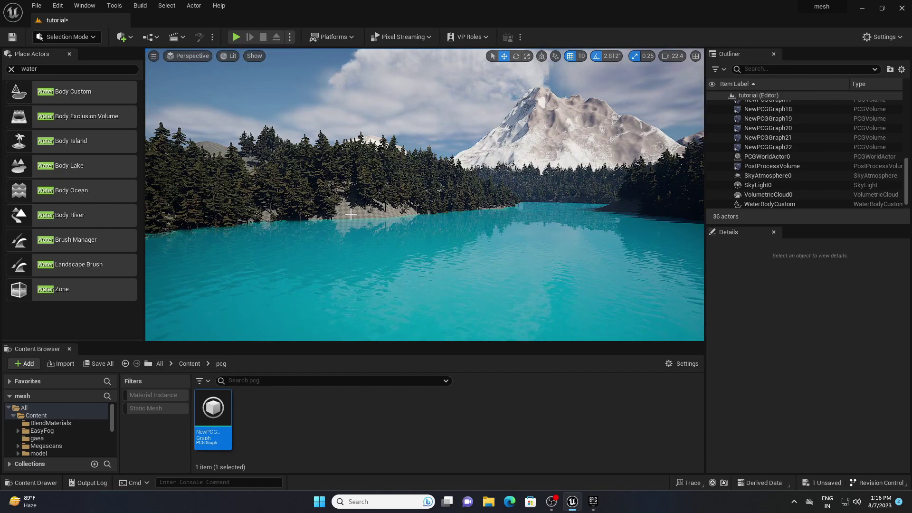
Step: Open Quixel Bridge and show the locally downloaded Megascans assets
click(126, 40)
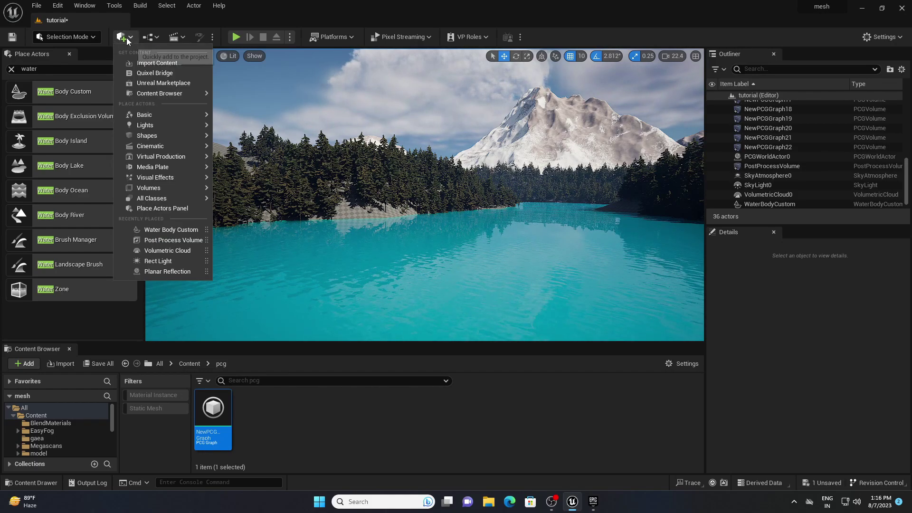
click(152, 74)
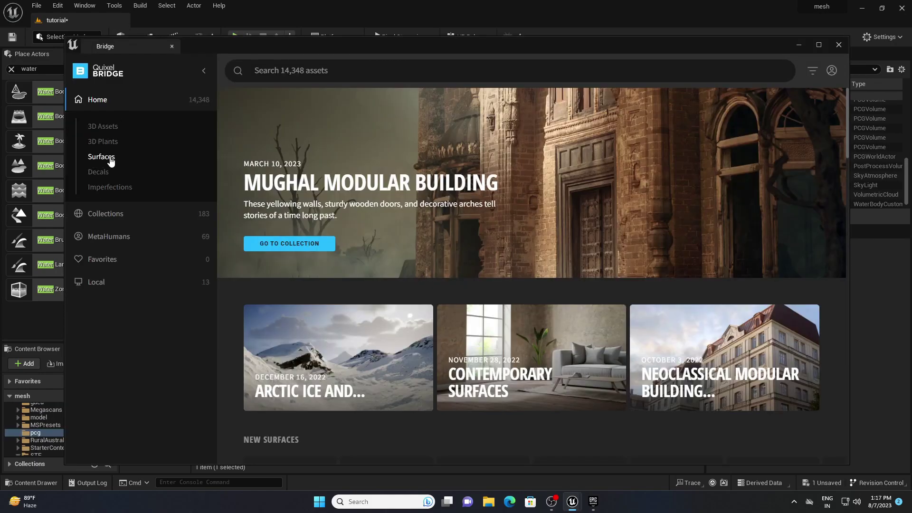
click(111, 159)
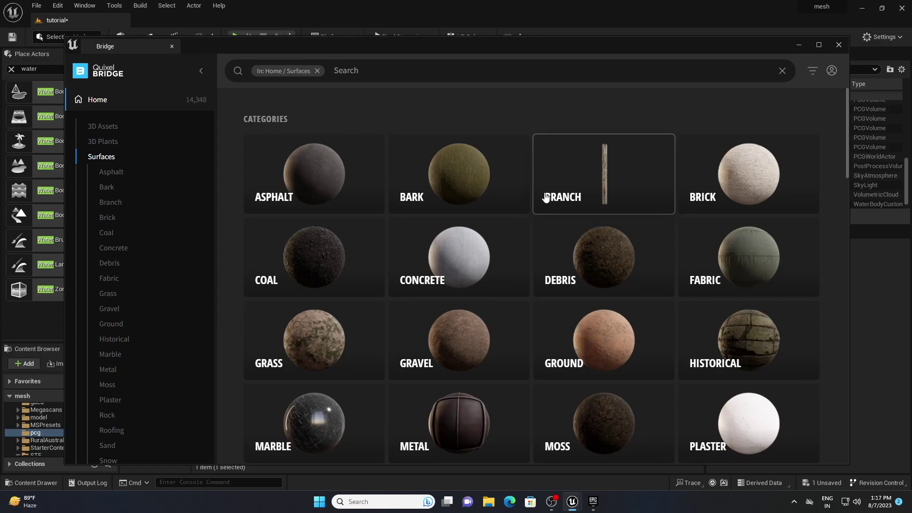
click(97, 101)
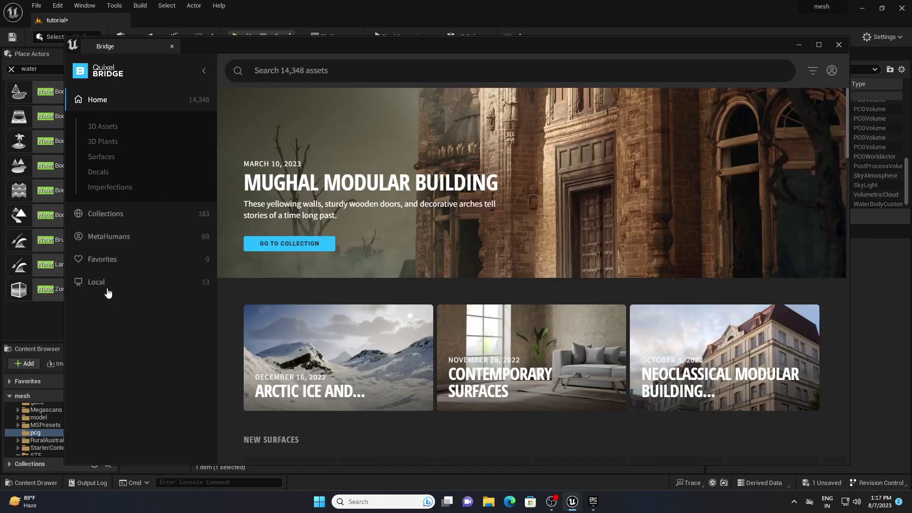
click(97, 283)
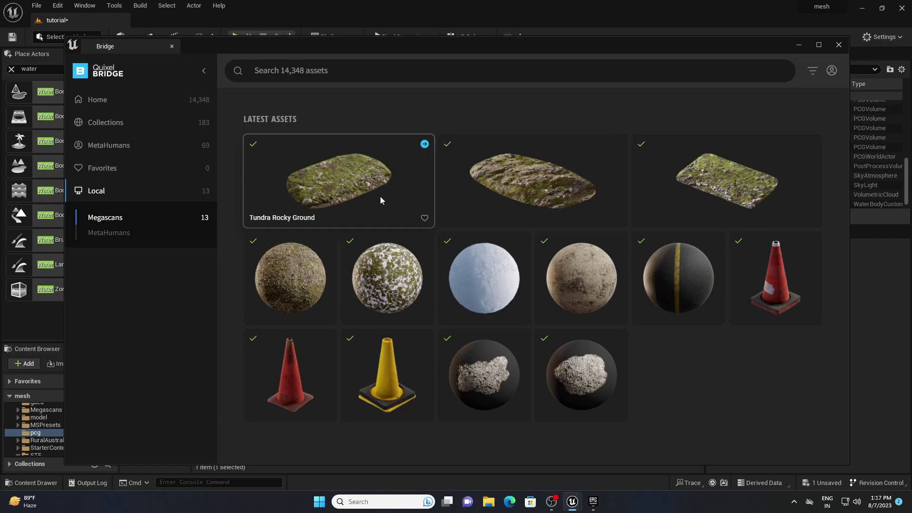
Step: Select the three Tundra Rocky Ground assets and the Forest Floor surface and add them to the project
click(380, 199)
ctrl+click(452, 176)
ctrl+click(312, 247)
ctrl+click(563, 162)
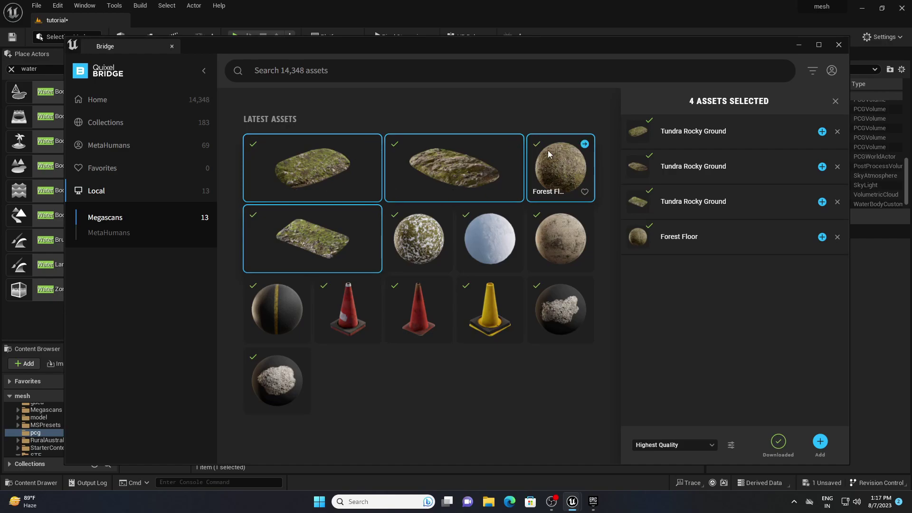
scroll(76, 429, up, 3)
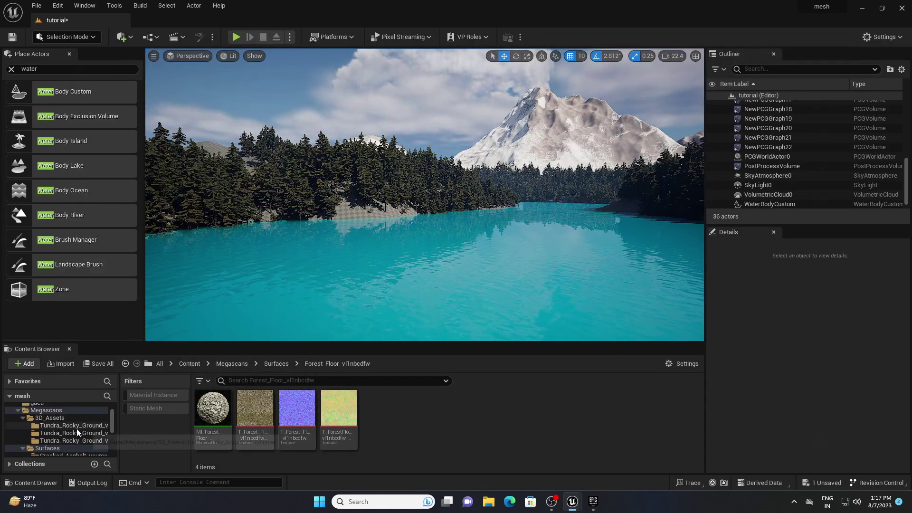
scroll(74, 429, down, 2)
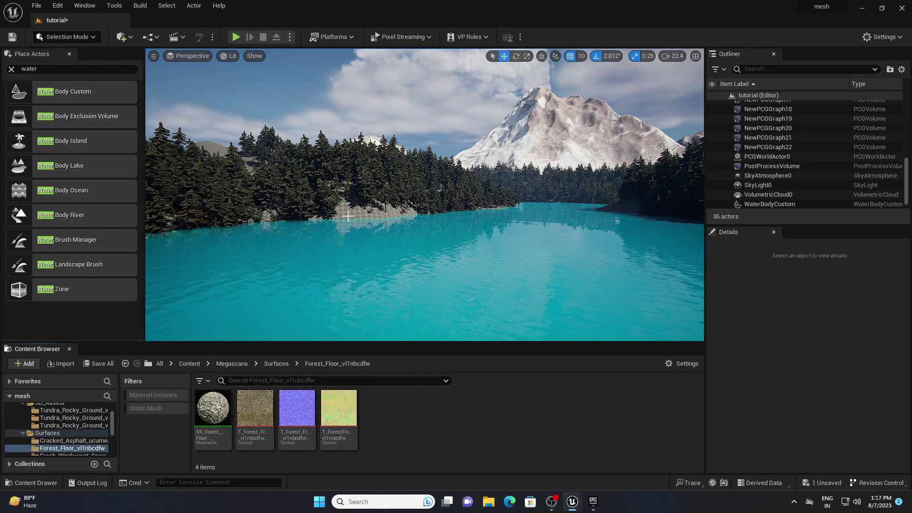
Step: Assign the Forest Floor material instance as the landscape's Landscape Material
click(347, 217)
scroll(825, 427, down, 5)
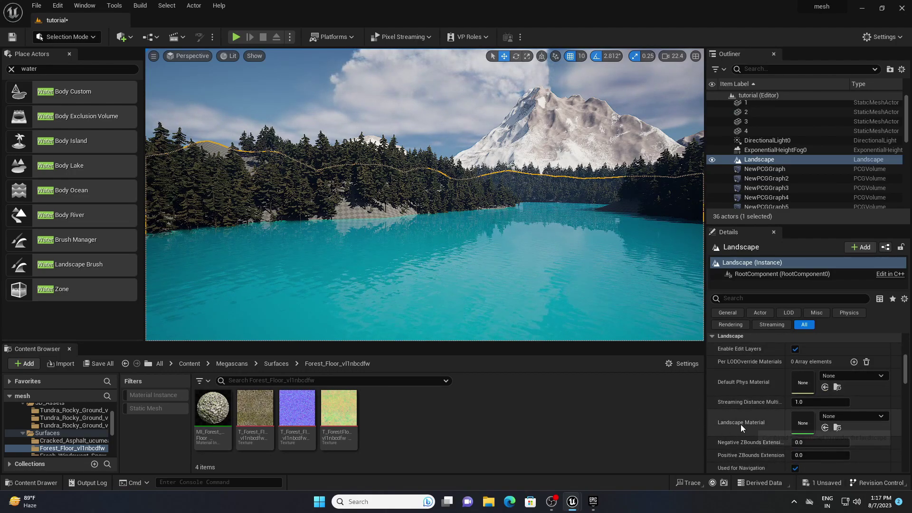
drag(226, 418, 803, 423)
Step: Examine the forest floor material on the landscape from above and from river level
right_drag(469, 252, 536, 252)
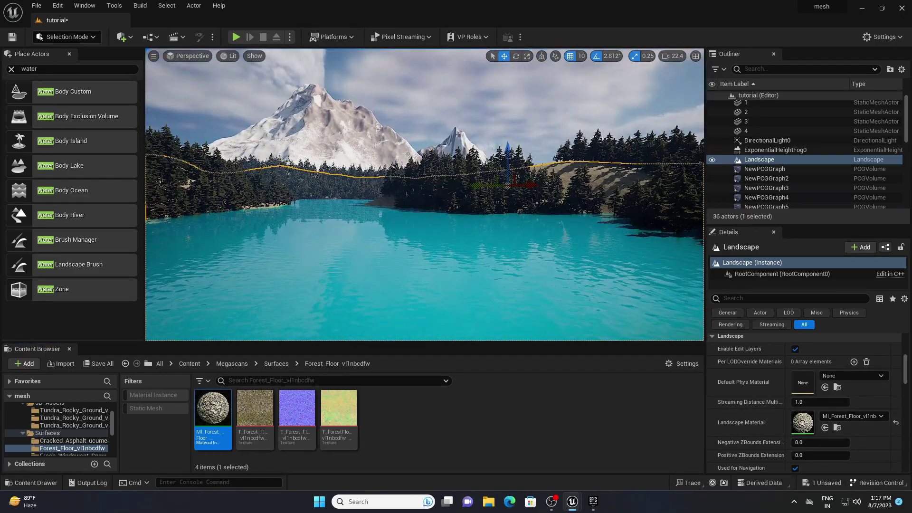
key(w)
key(w)
key(s)
right_drag(469, 251, 394, 294)
key(w)
key(e)
right_drag(462, 255, 461, 250)
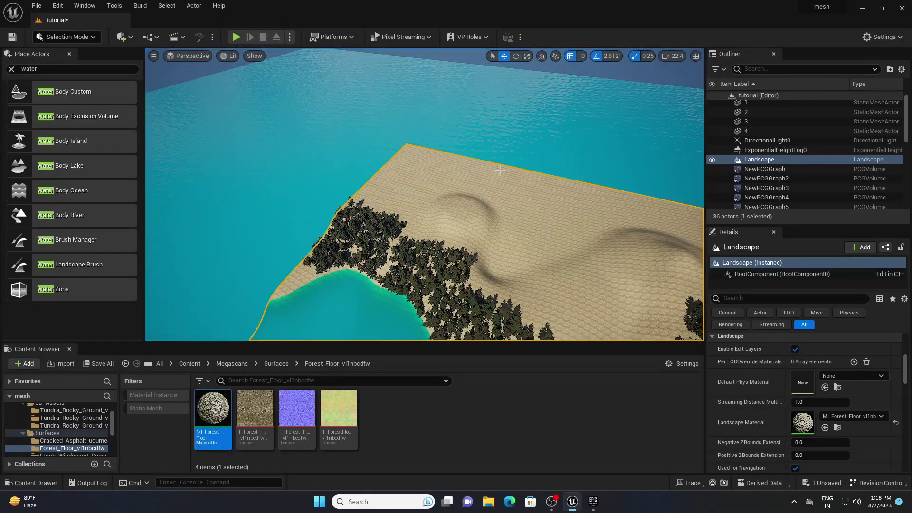
right_drag(513, 221, 361, 209)
key(q)
right_drag(511, 201, 511, 192)
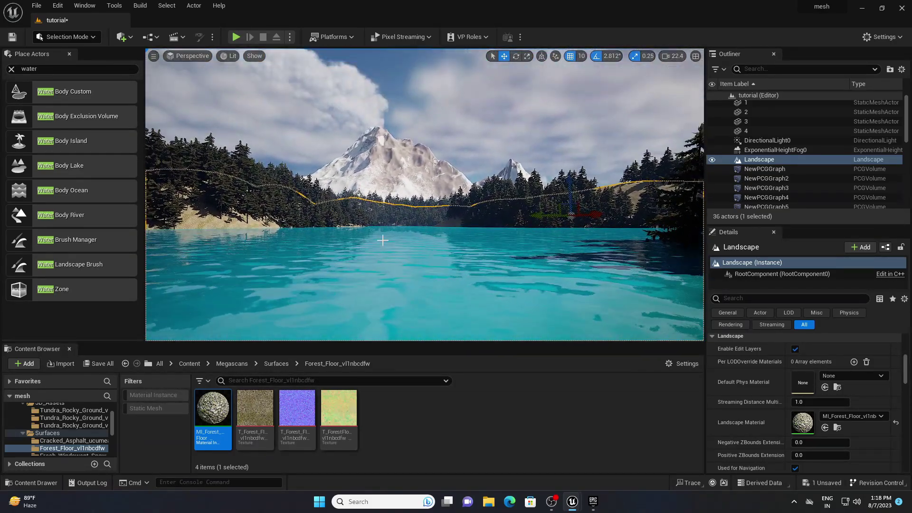
Step: Filter the Megascans 3D_Assets folder to static meshes and place the first Tundra Rocky Ground mesh on the sandy riverbank
click(451, 117)
key(w)
mouse_move(451, 117)
right_down()
mouse_move(467, 115)
mouse_move(455, 115)
right_up()
key(s)
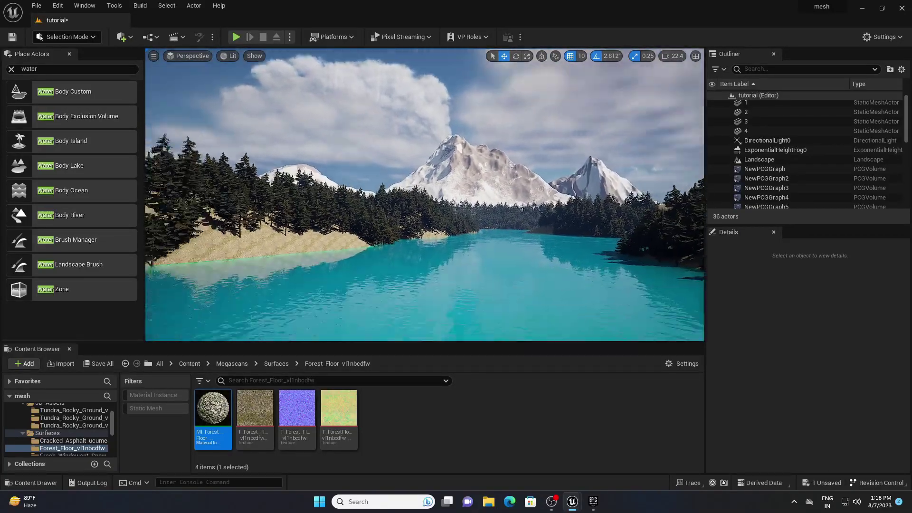
key(a)
right_drag(455, 115, 441, 130)
scroll(49, 428, up, 2)
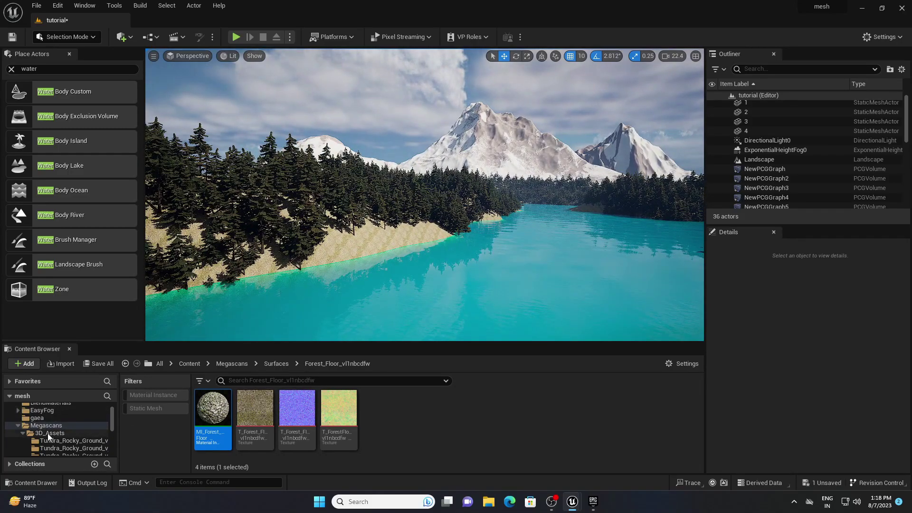
click(49, 433)
click(153, 407)
mouse_move(213, 416)
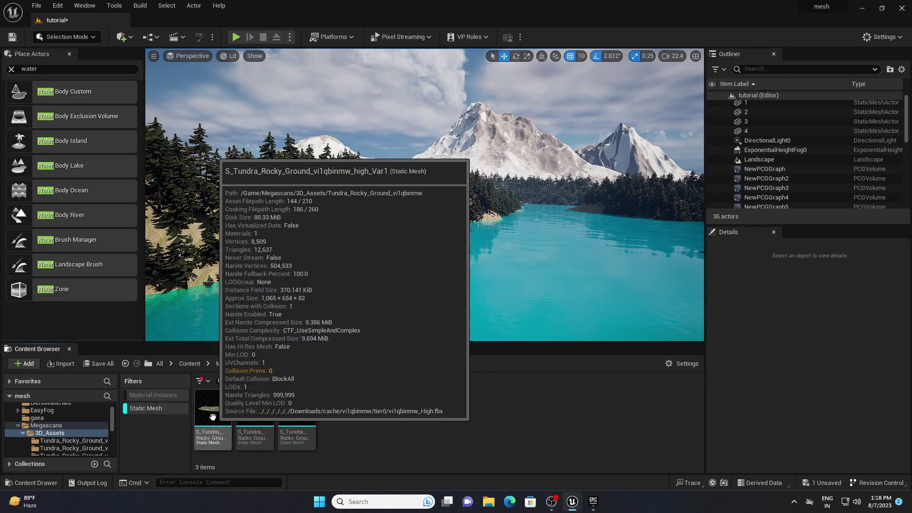
drag(212, 417, 248, 255)
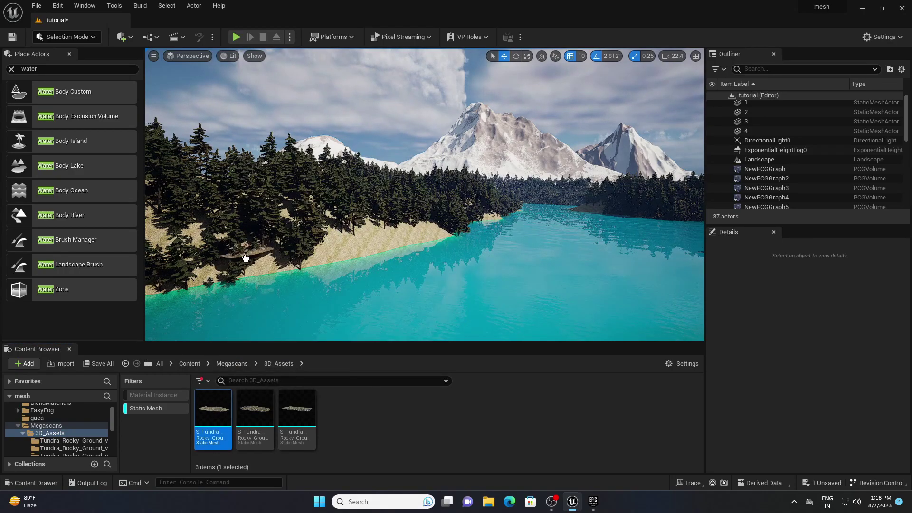
click(338, 243)
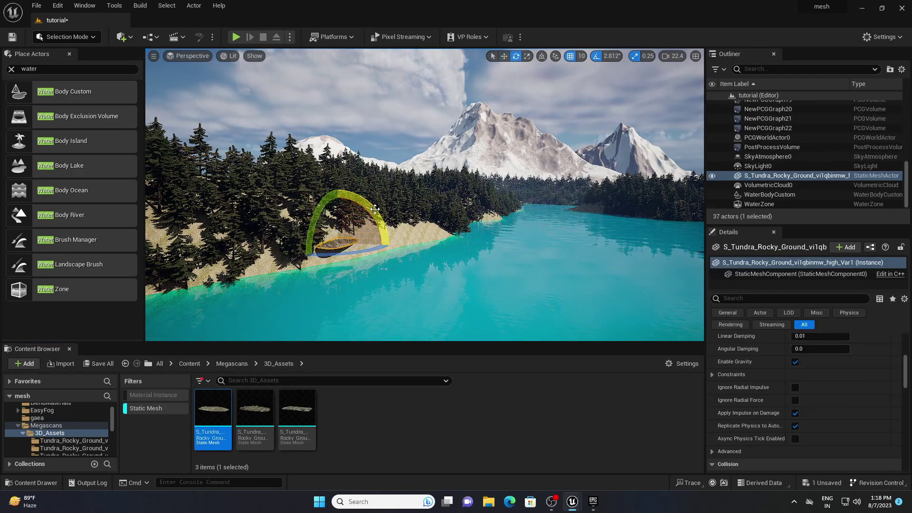
Step: Tilt the placed Tundra Rocky Ground mesh to follow the bank slope and set its uniform scale to 5
drag(302, 261, 298, 269)
scroll(812, 435, up, 6)
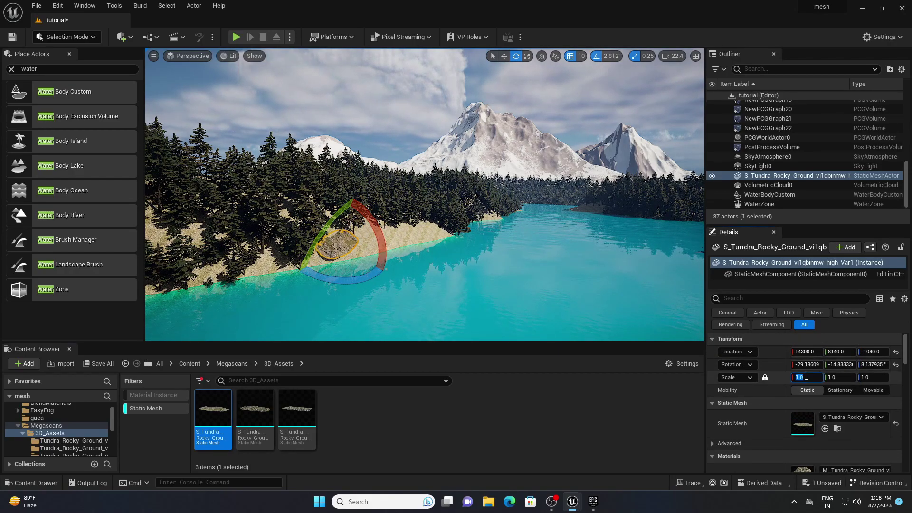
key(Return)
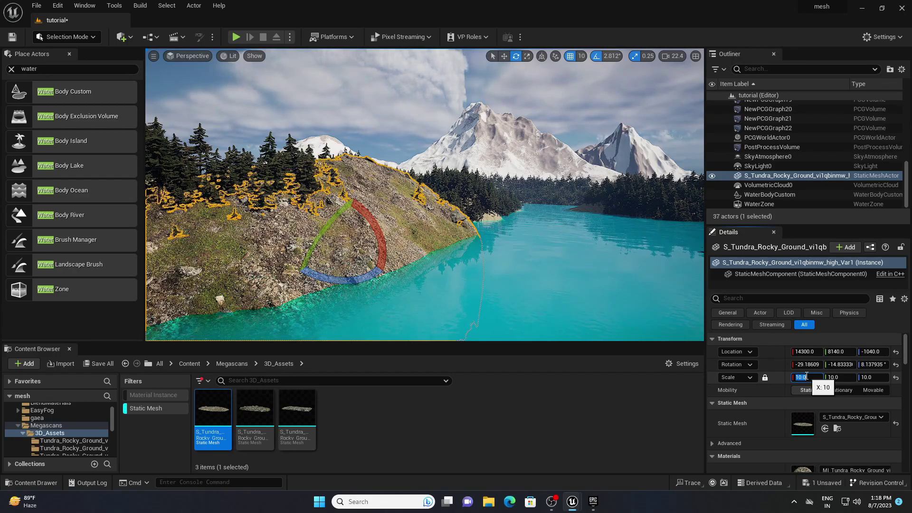
text(5)
key(Return)
drag(292, 261, 289, 266)
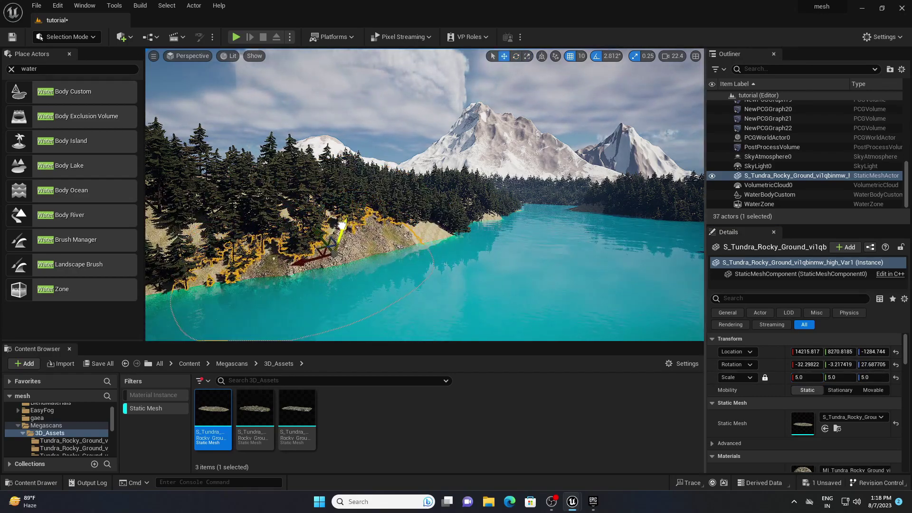
Step: Duplicate the rocky ground mesh farther along the bank and add the second Tundra Rocky Ground mesh at scale 5
alt+drag(323, 247, 461, 207)
right_drag(456, 214, 333, 214)
drag(255, 411, 397, 264)
click(806, 377)
text(5e)
Step: Place another copy of the second Tundra Rocky Ground mesh along the river and set its scale to 5
right_drag(380, 213, 513, 214)
drag(255, 410, 404, 253)
click(806, 377)
text(5re)
click(805, 379)
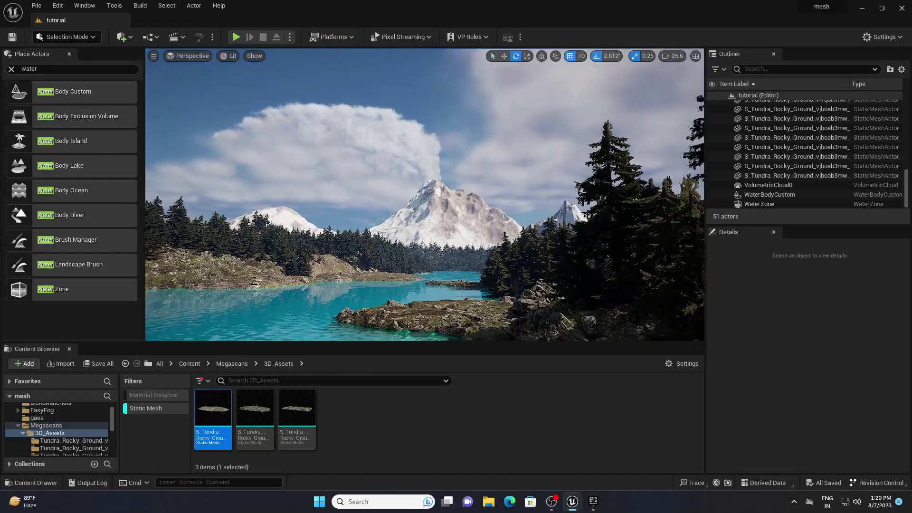
Step: Open the EasyFog content's Blueprints folder to show the BP_EasyFog blueprint
right_drag(488, 156, 509, 162)
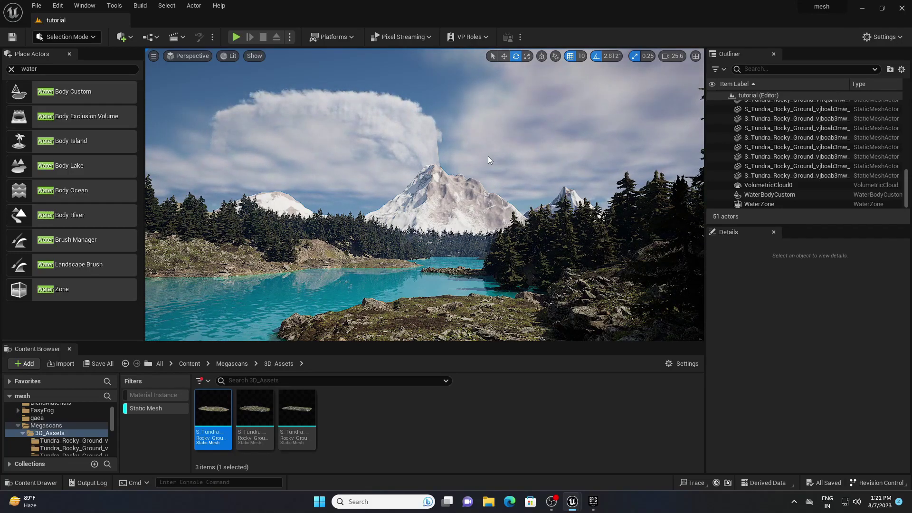
right_drag(477, 159, 499, 132)
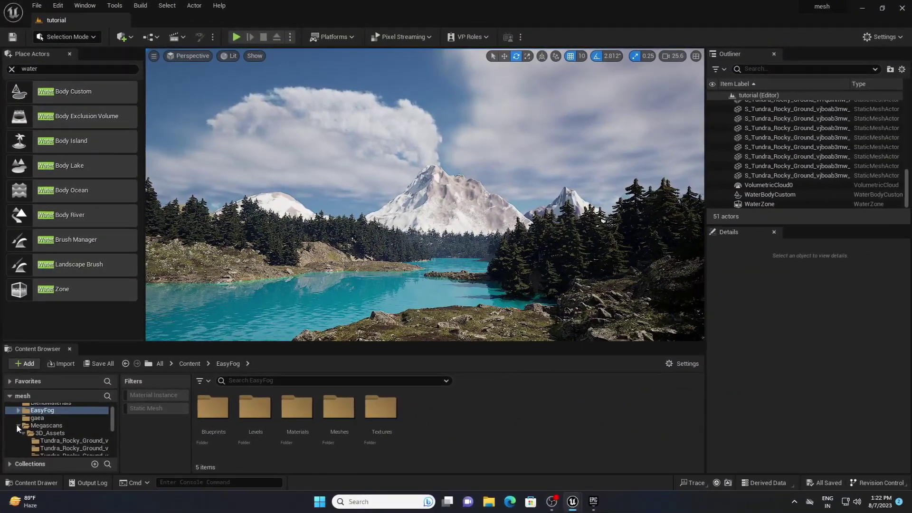
scroll(39, 419, up, 1)
click(39, 427)
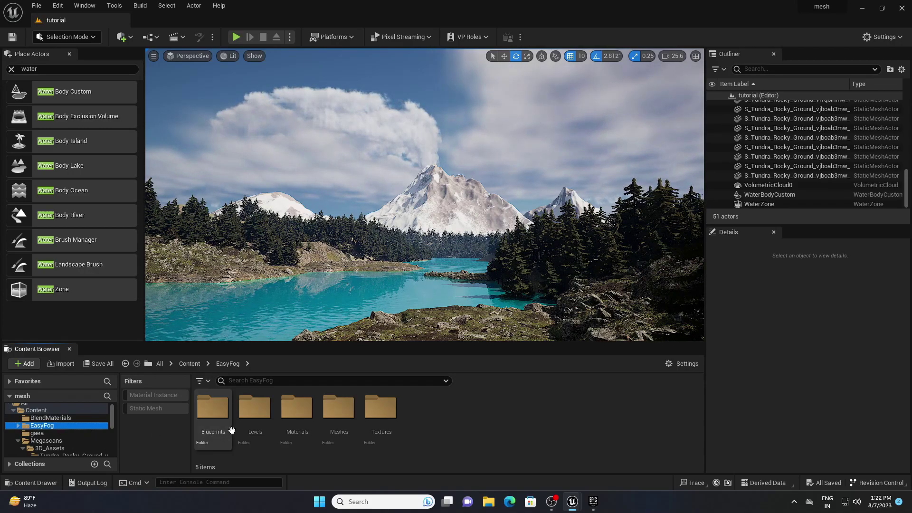
double_click(213, 413)
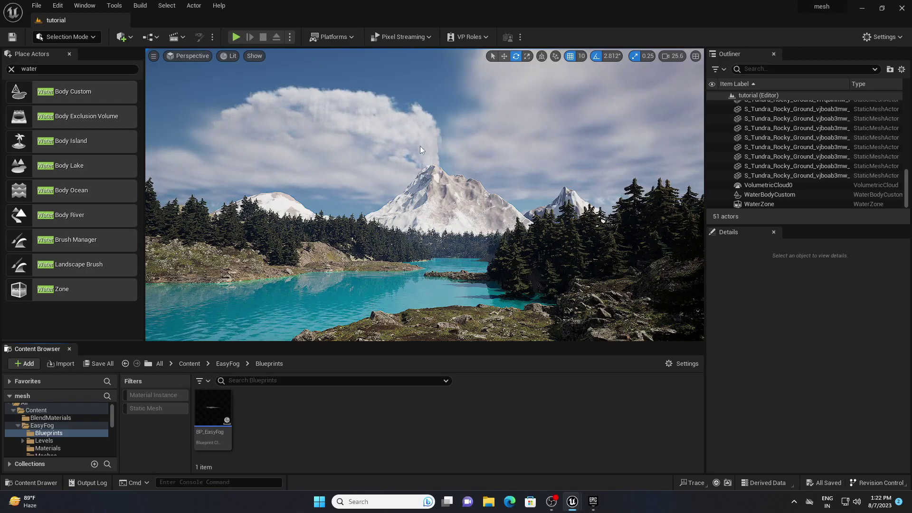
Step: Delete the VolumetricCloud0 actor from the level
right_drag(451, 143, 492, 139)
middle_drag(451, 143, 385, 102)
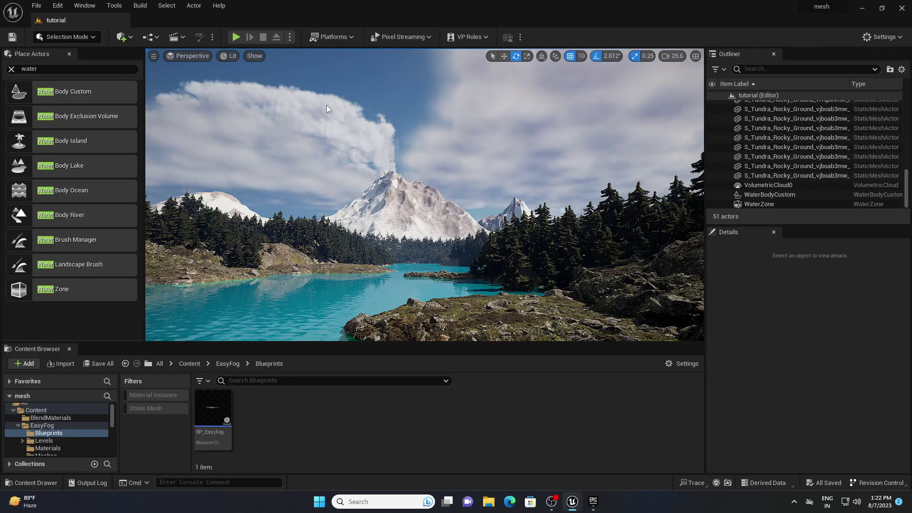
click(778, 185)
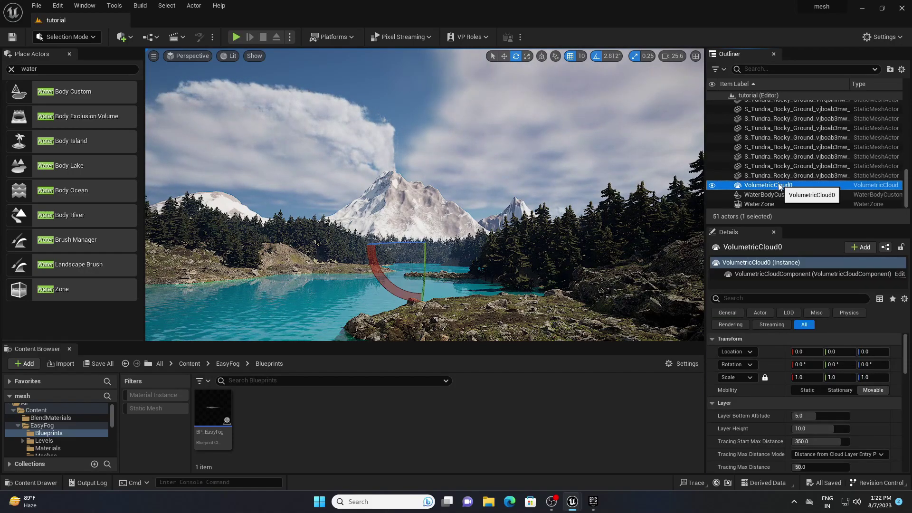
key(Delete)
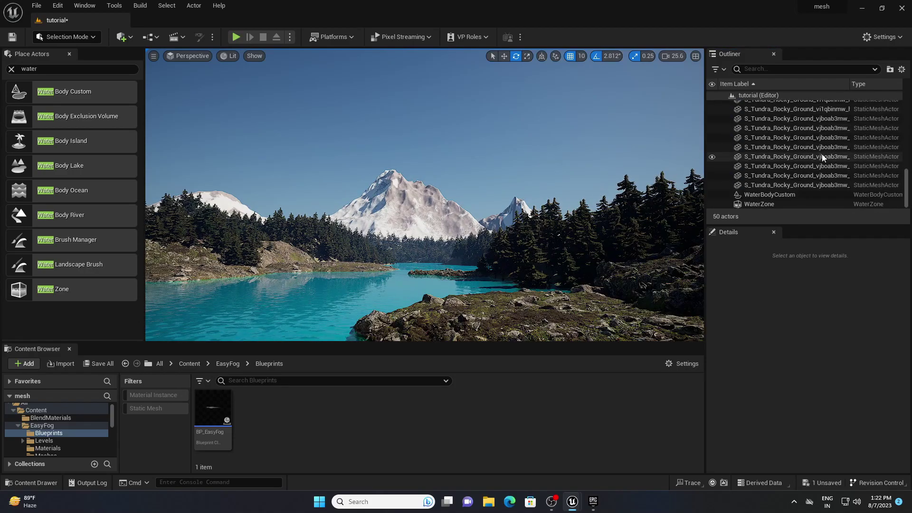
Step: Place an HDRI Backdrop light actor in the level near the rocky riverbank
scroll(15, 430, up, 1)
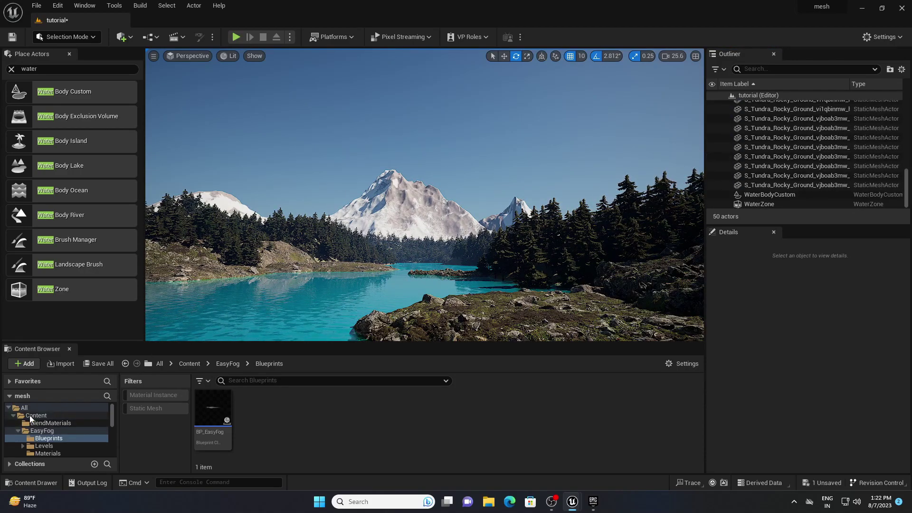
click(33, 415)
click(11, 69)
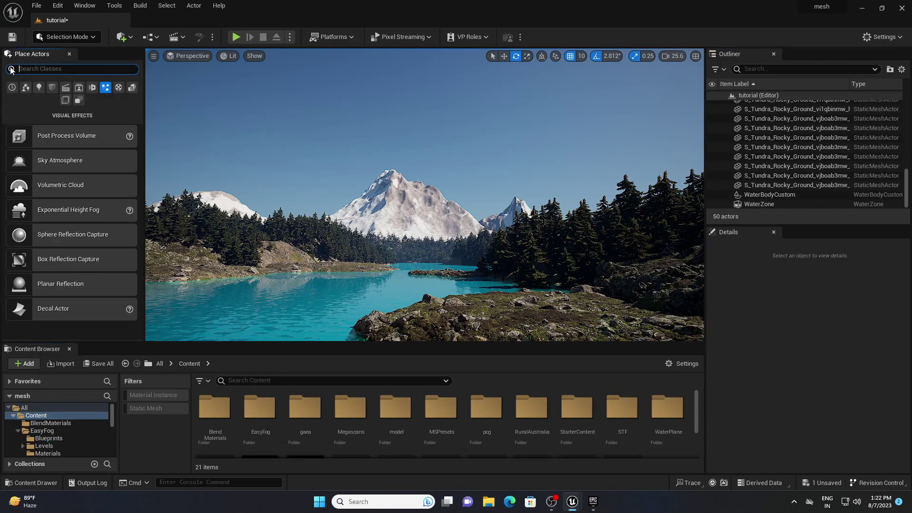
click(40, 90)
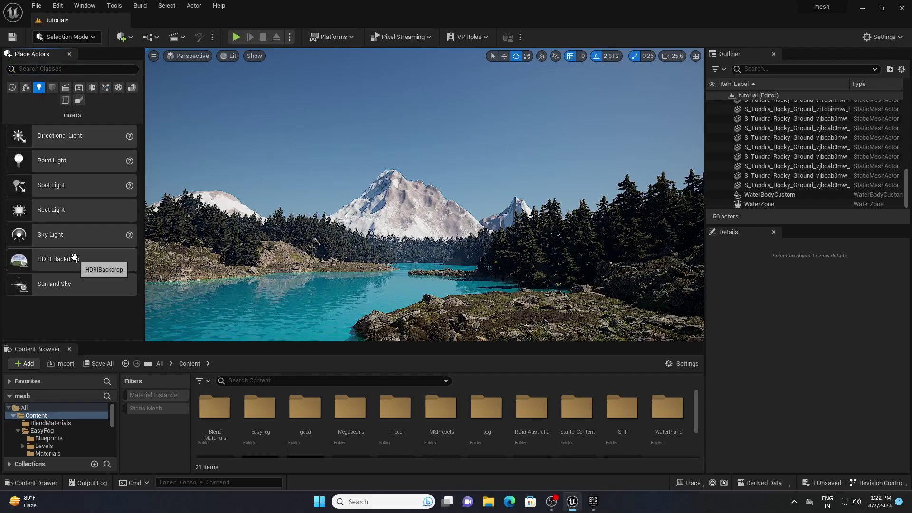
drag(62, 259, 363, 302)
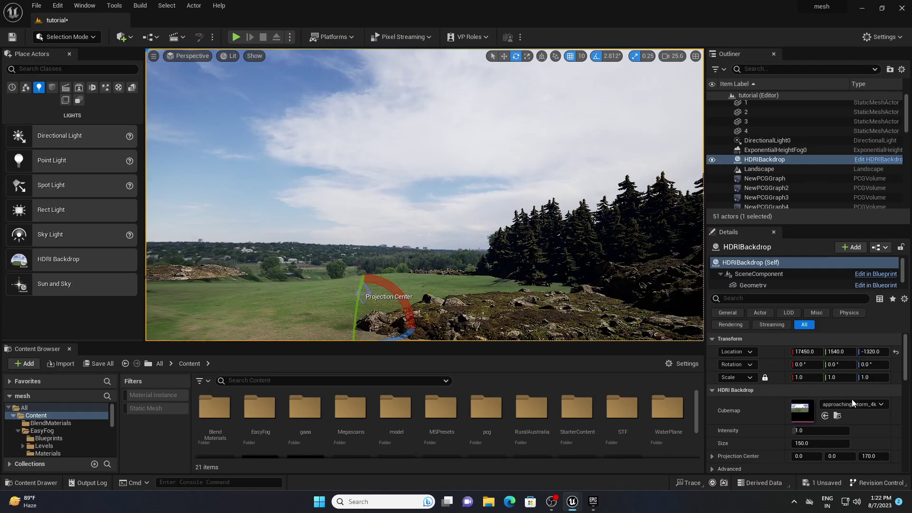
Step: Set the HDRI backdrop's size to 5000 and lower it below the water surface to Z -1550
click(810, 443)
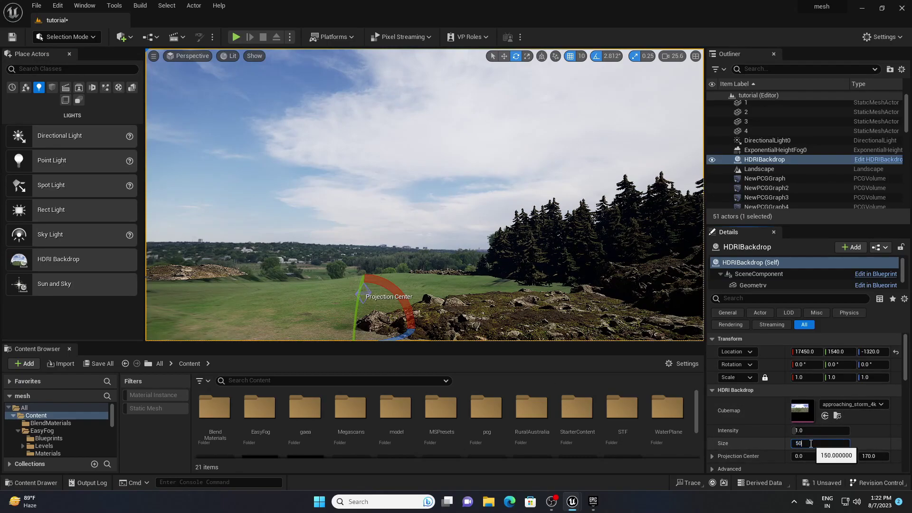
text(00)
key(Return)
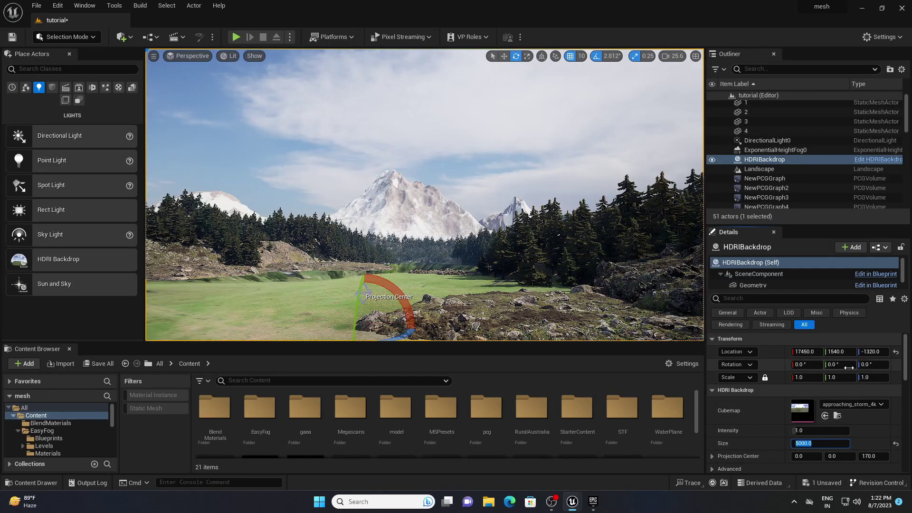
click(504, 56)
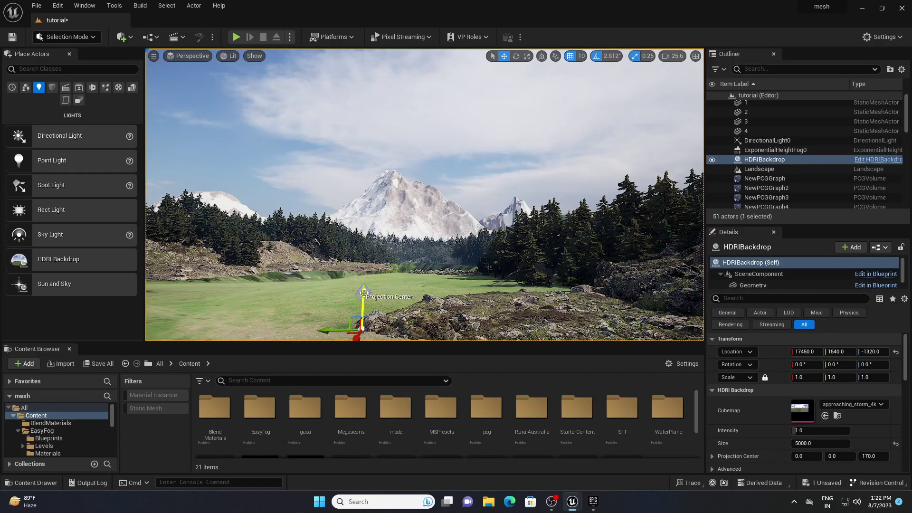
drag(363, 293, 363, 337)
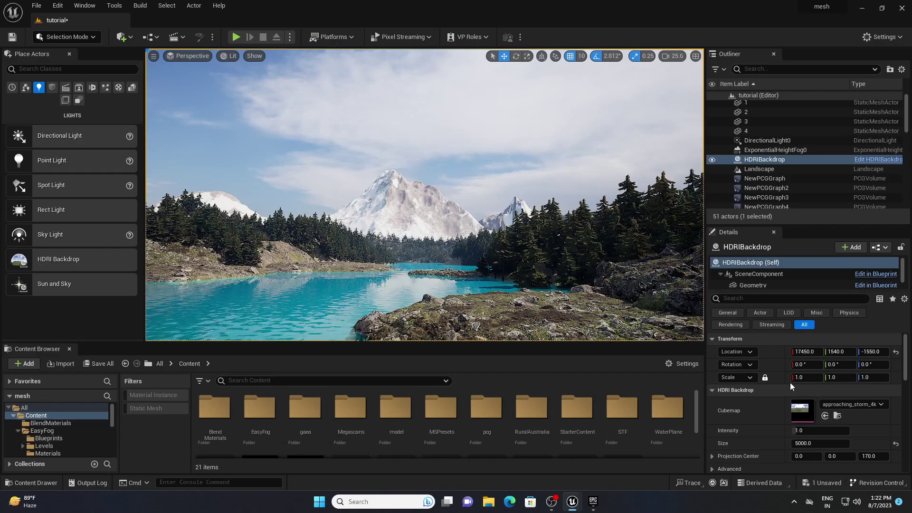
Step: Assign industrial_sunset_02_puresky_4k as the HDRI backdrop's cubemap
click(832, 405)
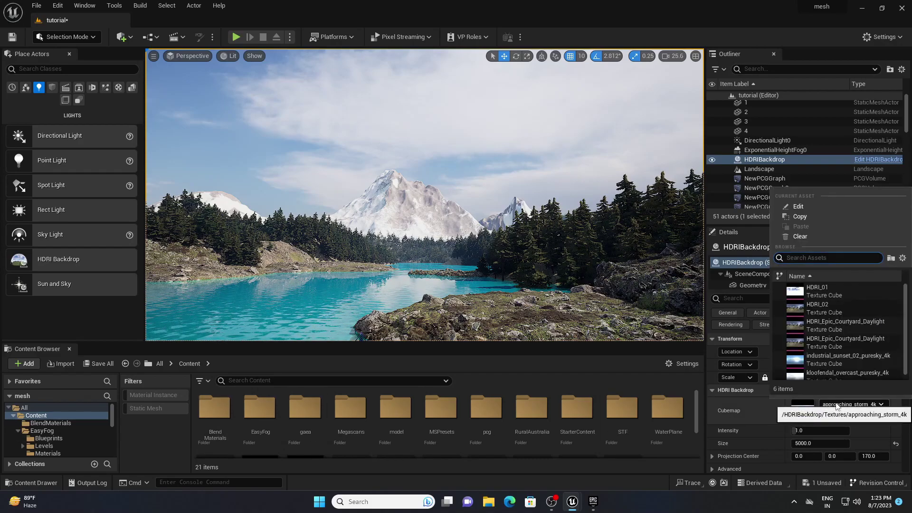
scroll(834, 342, down, 1)
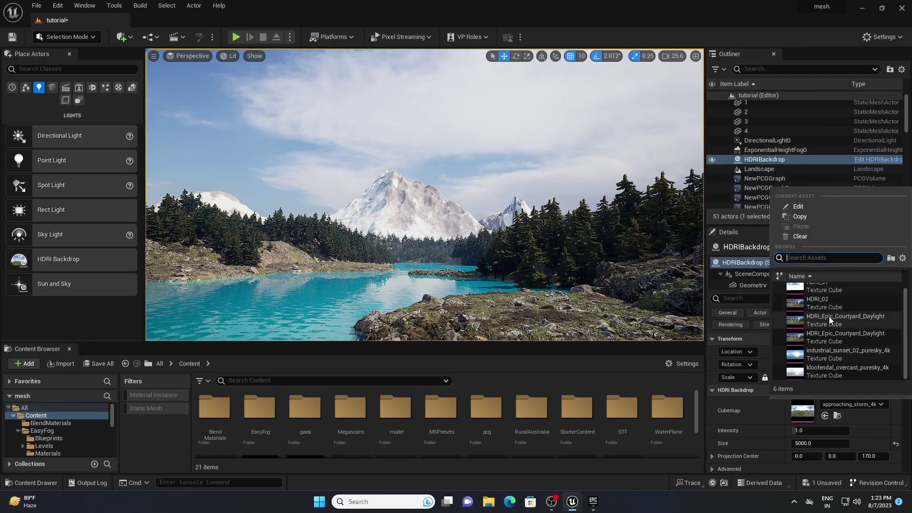
click(834, 356)
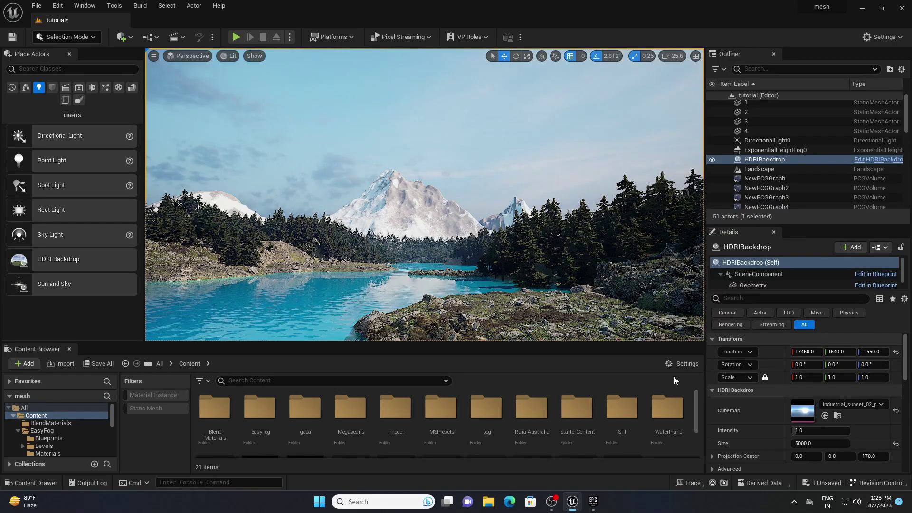
Step: Locate the imported industrial_sunset_02 puresky cubemap among the assets in the Content folder
scroll(59, 430, down, 2)
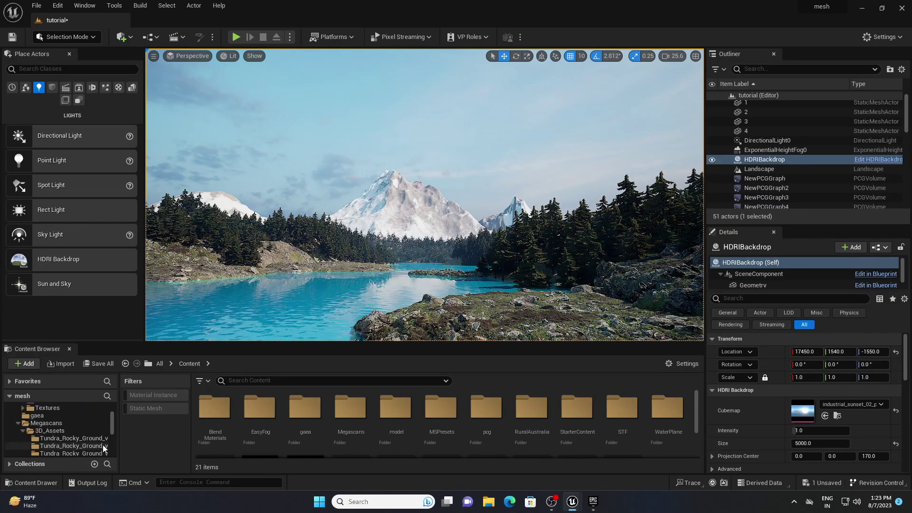
scroll(57, 426, up, 1)
click(18, 416)
scroll(356, 437, down, 2)
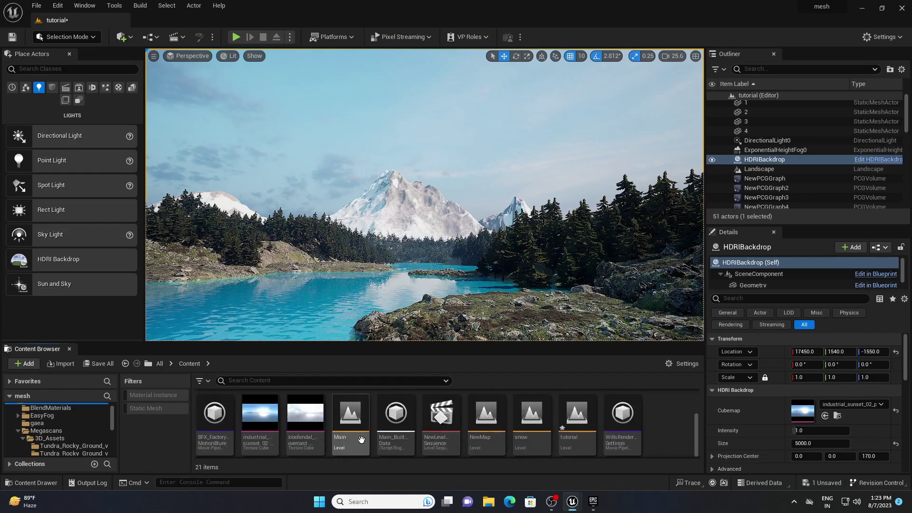
mouse_move(259, 431)
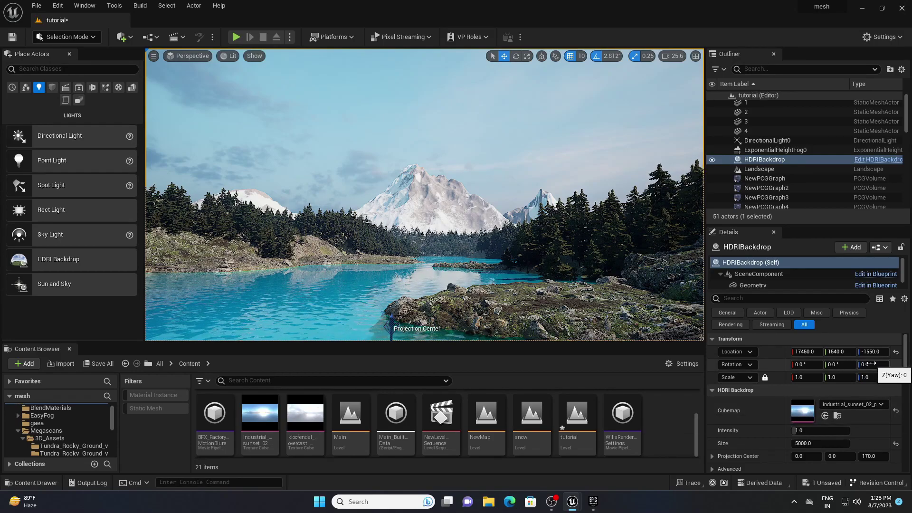
Step: Set the HDRI backdrop's Z (yaw) rotation to -180 degrees
click(873, 364)
text(-18)
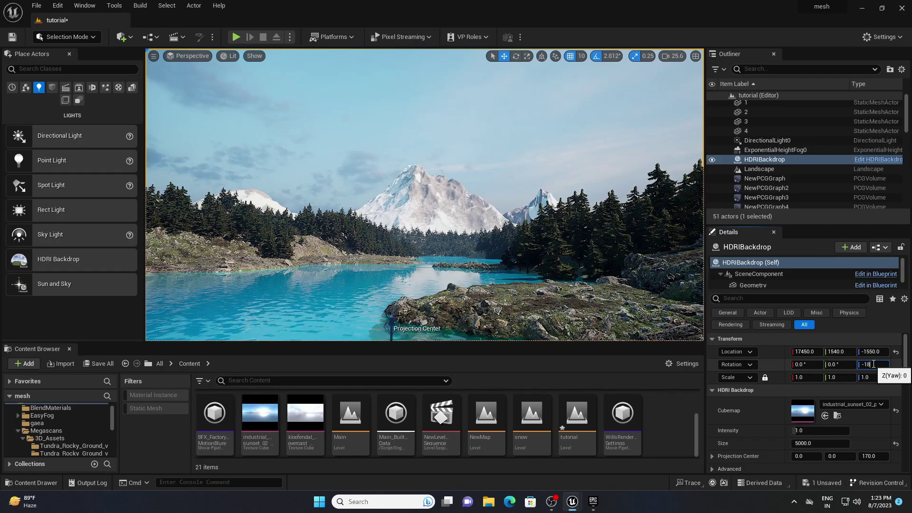
text(0)
key(Return)
Step: Set the exponential height fog's density to 0.1 and lower the fog actor to about Z -2030
right_drag(424, 194, 446, 212)
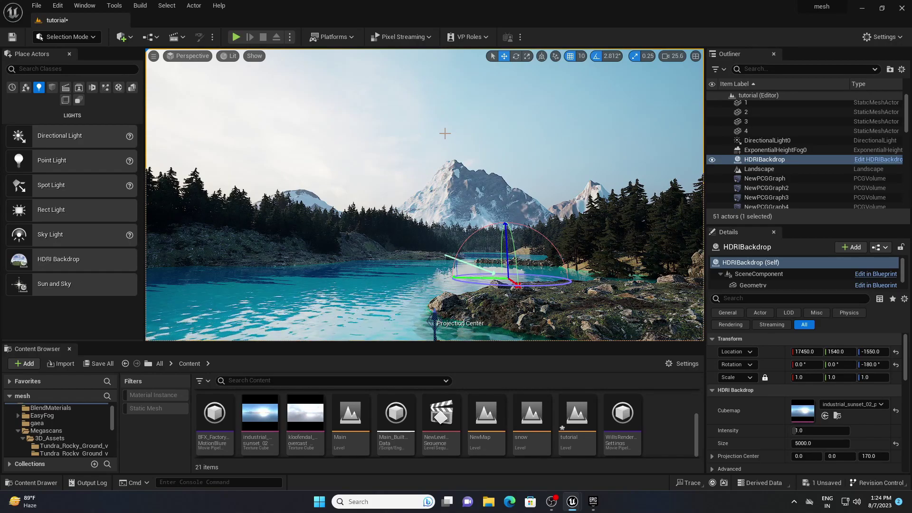
right_drag(485, 144, 546, 159)
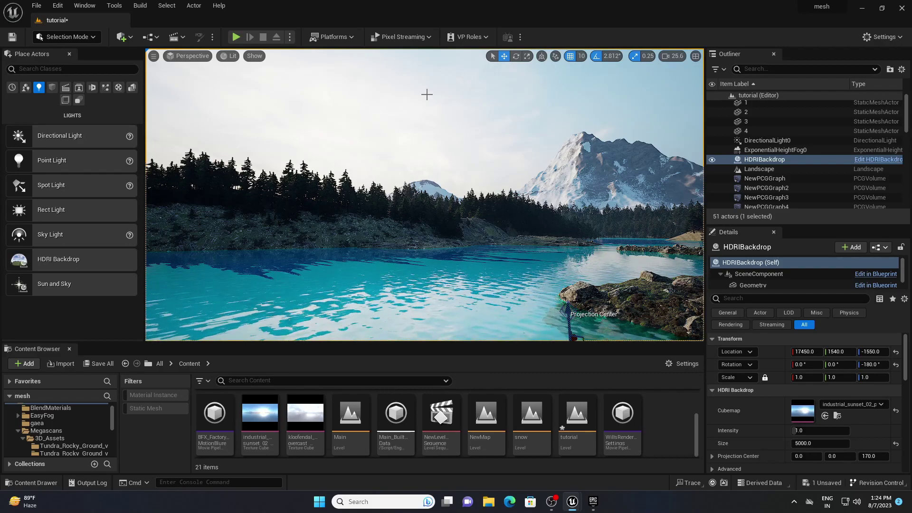
mouse_move(438, 112)
right_down()
mouse_move(486, 114)
mouse_move(464, 126)
mouse_move(442, 119)
right_up()
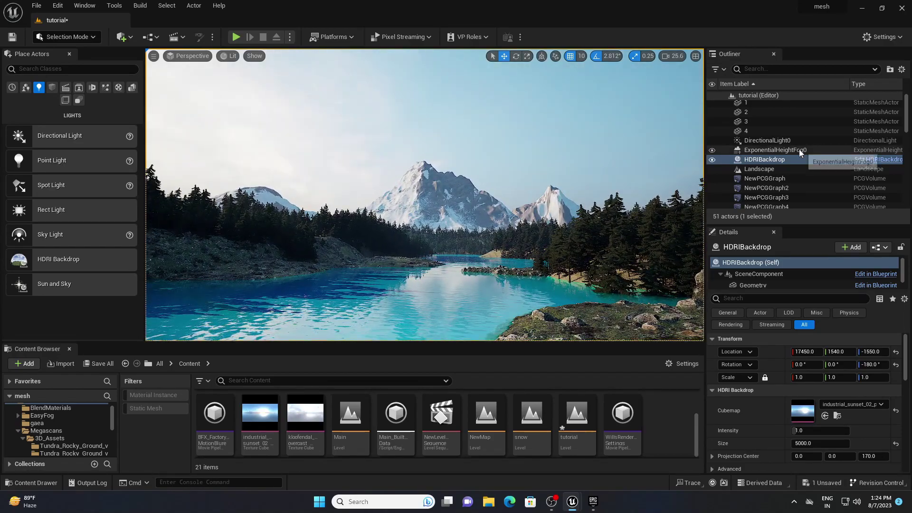
click(760, 151)
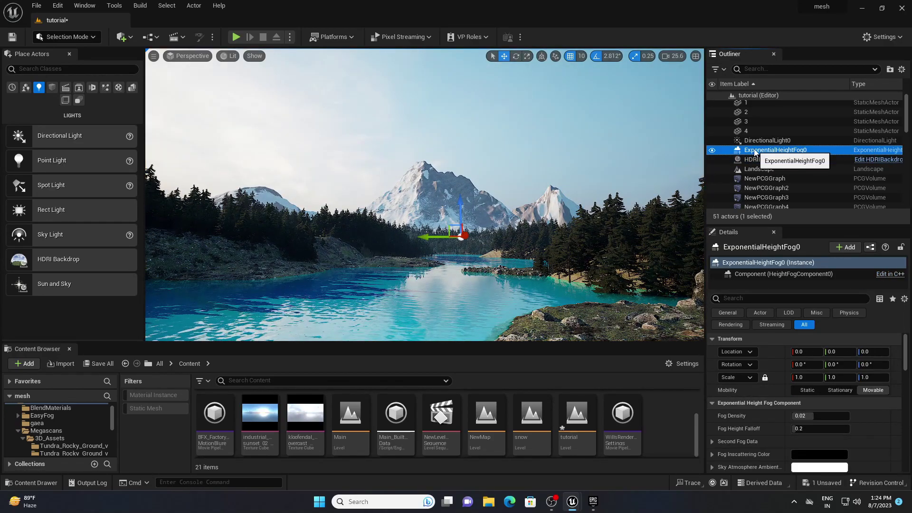
click(815, 413)
text(0.1)
key(Return)
drag(460, 192, 460, 232)
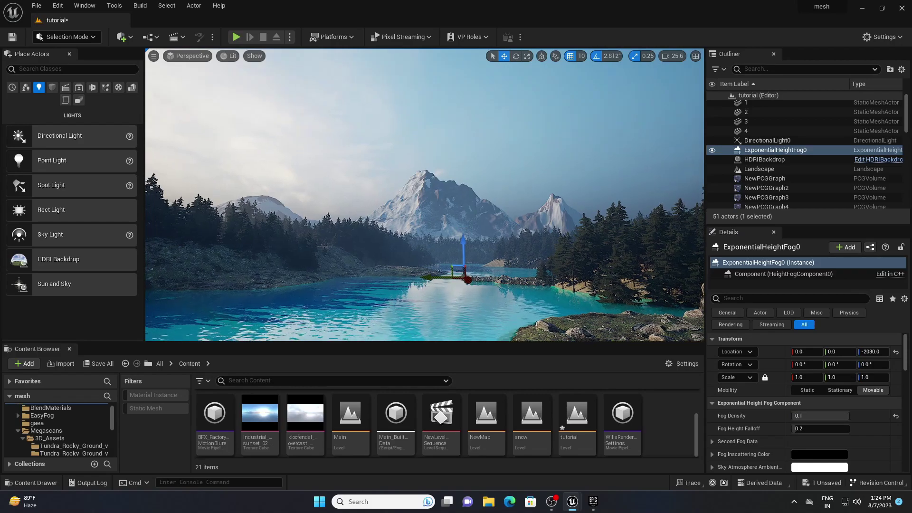
Step: Place a BP_EasyFog card from the EasyFog blueprints in front of the central mountain and scale it to 10
right_drag(461, 233, 460, 197)
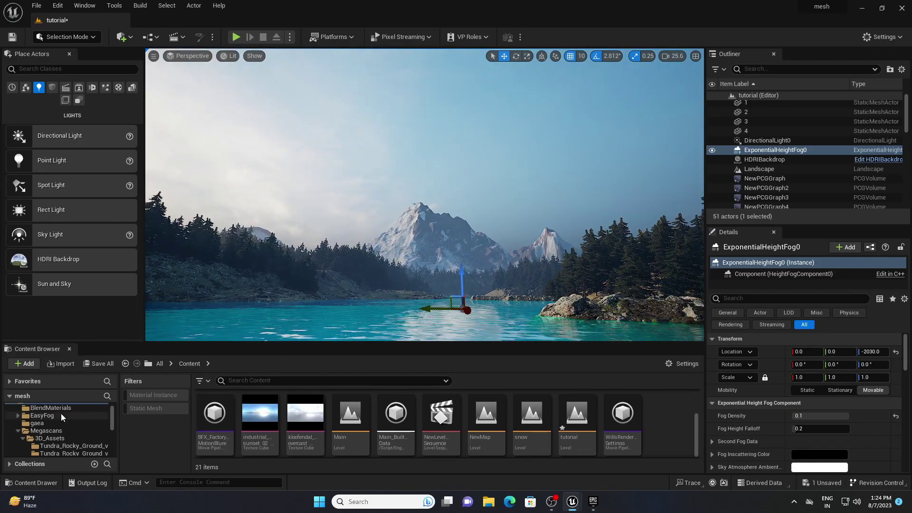
scroll(61, 412, up, 2)
click(52, 431)
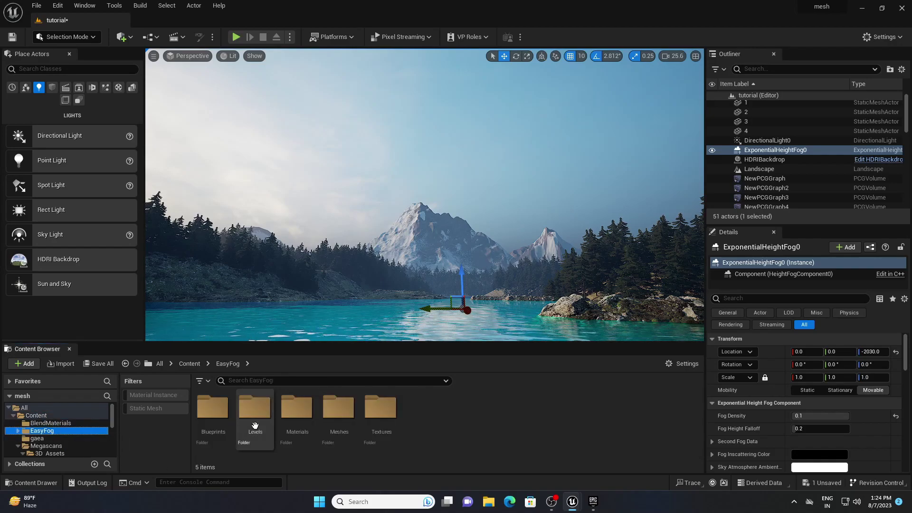
double_click(213, 410)
drag(211, 417, 423, 230)
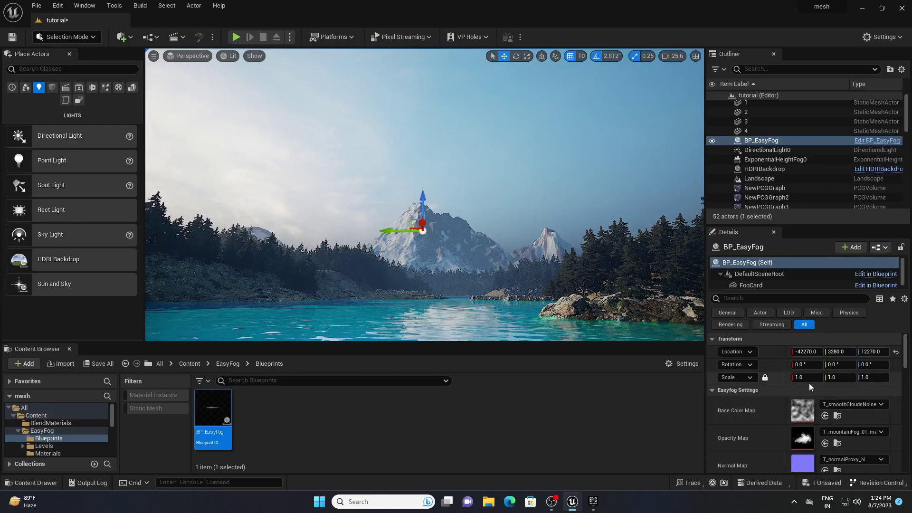
key(Return)
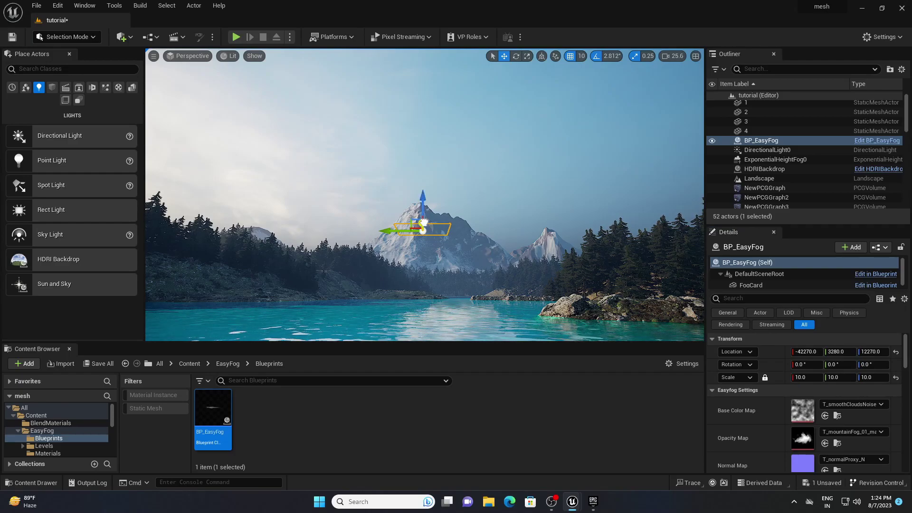
Step: Rotate the BP_EasyFog card -90 degrees so it stands upright and set its scale to 20
click(411, 266)
key(e)
click(779, 142)
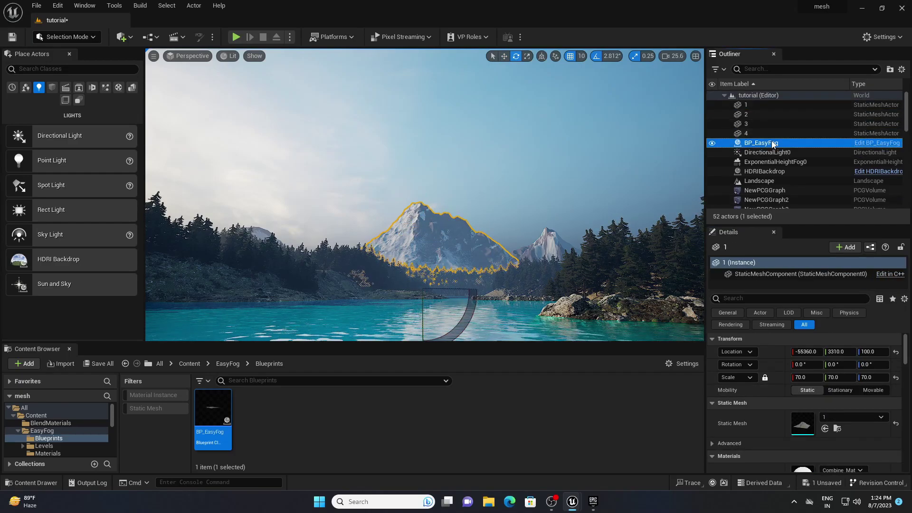
drag(424, 231, 424, 266)
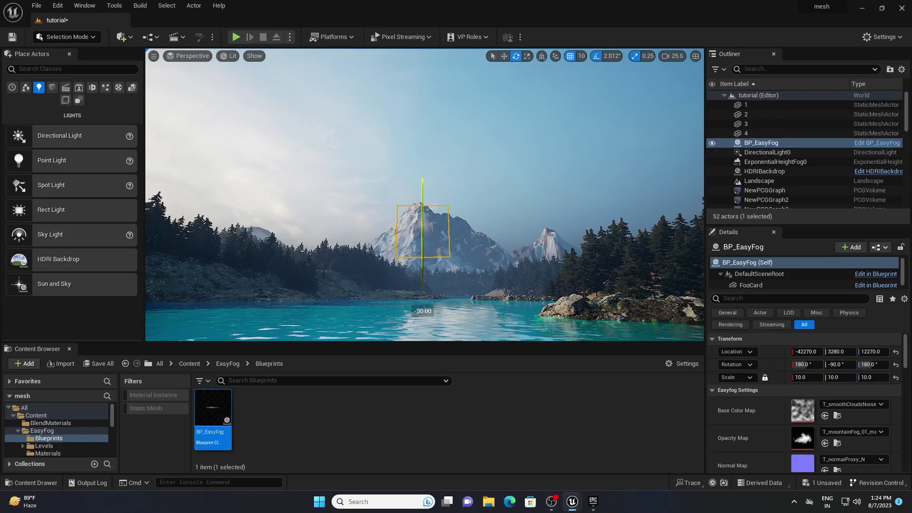
text(20)
key(Return)
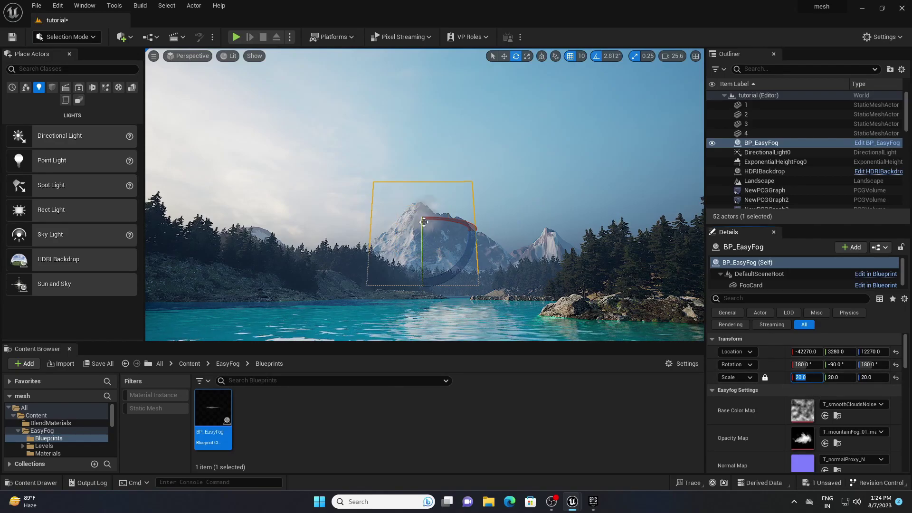
Step: Move the fog card between the two peaks to about X -38220, Y -5400, and turn it at a slight angle
click(504, 57)
drag(401, 230, 465, 218)
key(e)
drag(432, 265, 399, 226)
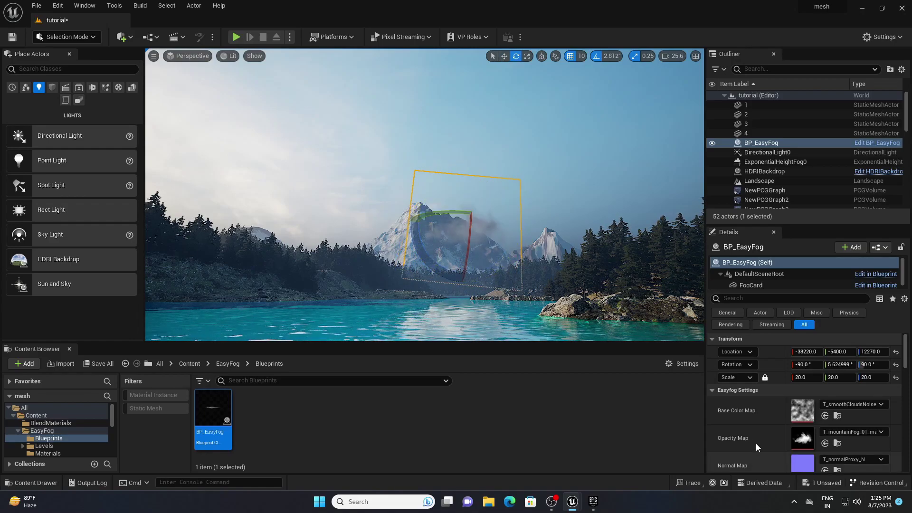
Step: Raise the fog card's base color intensity to about 2.27, its fog density to about 1.19, and its normal map intensity
scroll(749, 432, down, 6)
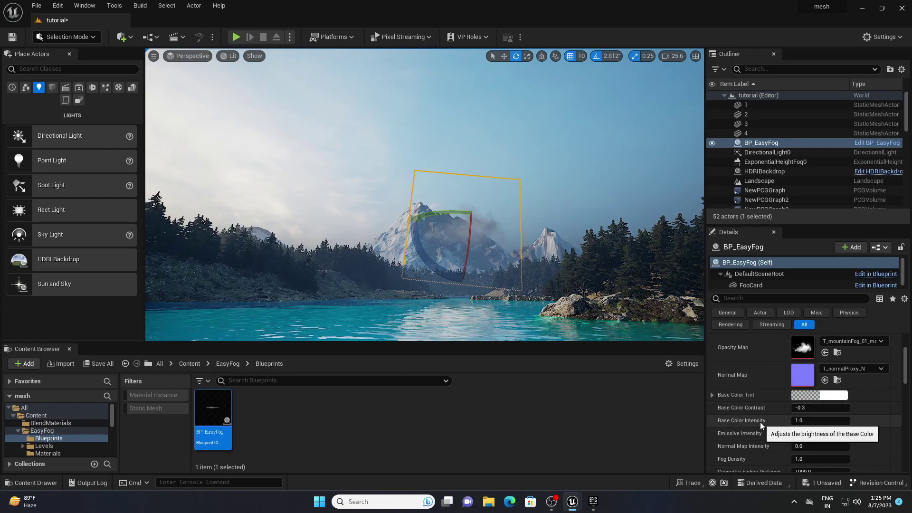
drag(803, 420, 826, 420)
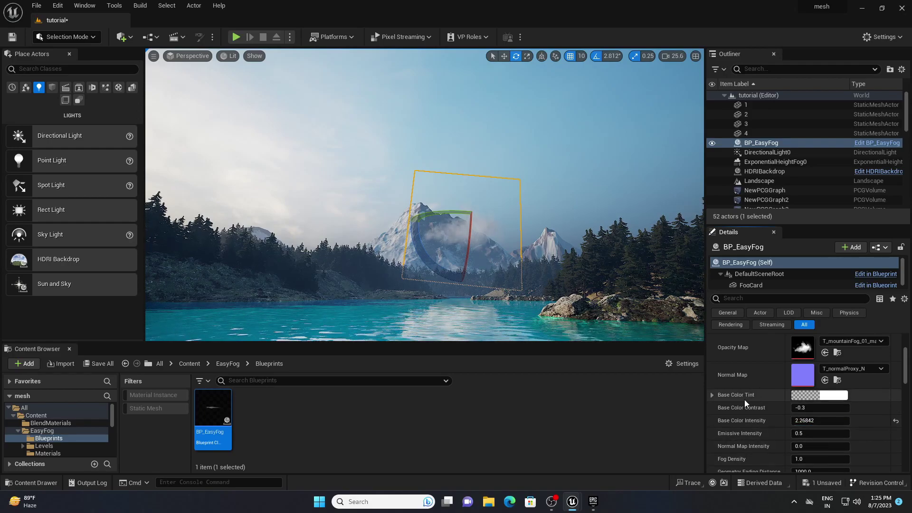
scroll(782, 452, down, 2)
drag(813, 429, 832, 429)
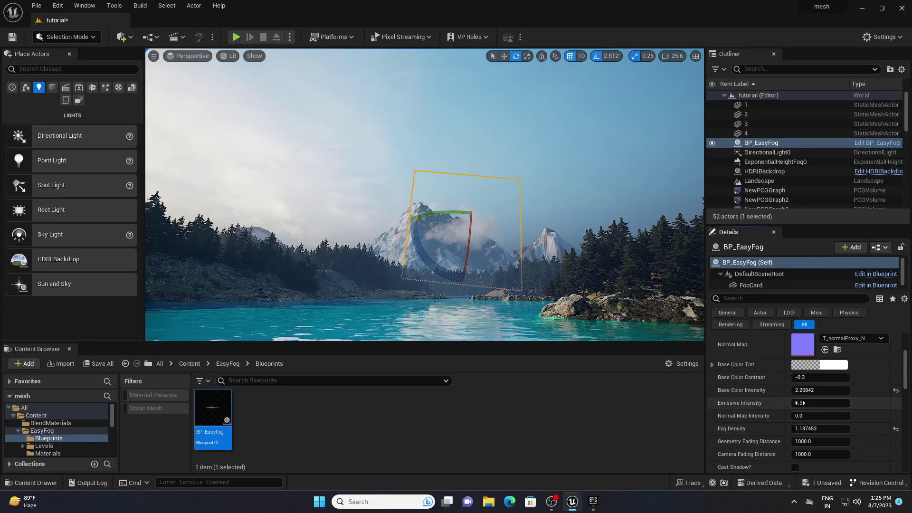
drag(821, 415, 835, 416)
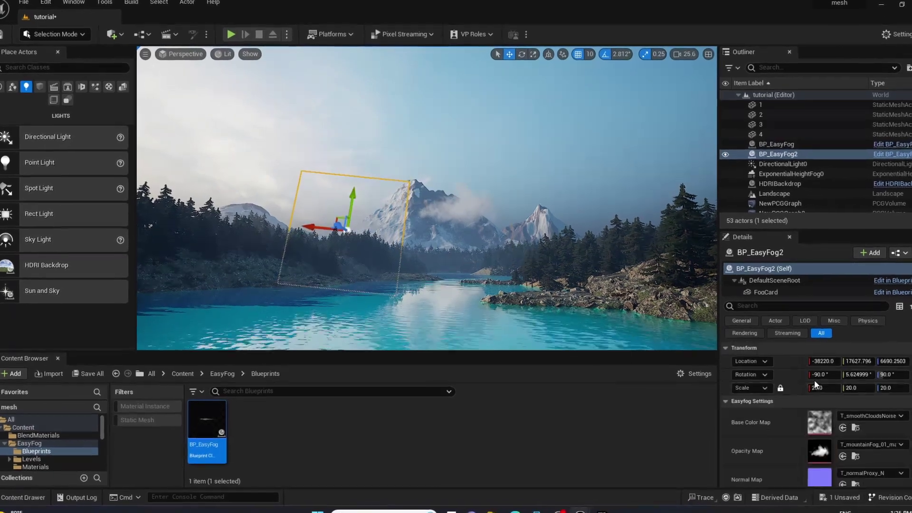
Step: Spread duplicated EasyFog cards around the mountain and low over the forested banks on both sides of the river
drag(343, 222, 312, 204)
key(e)
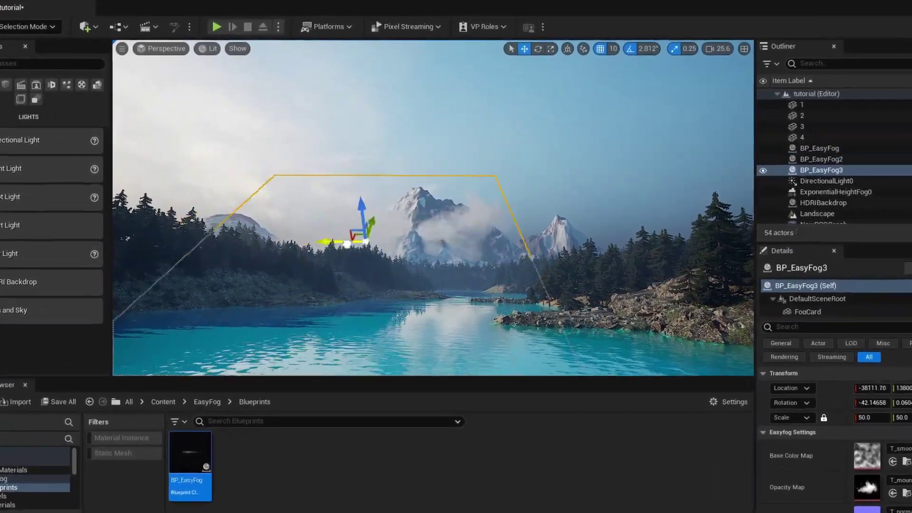
drag(360, 233, 638, 338)
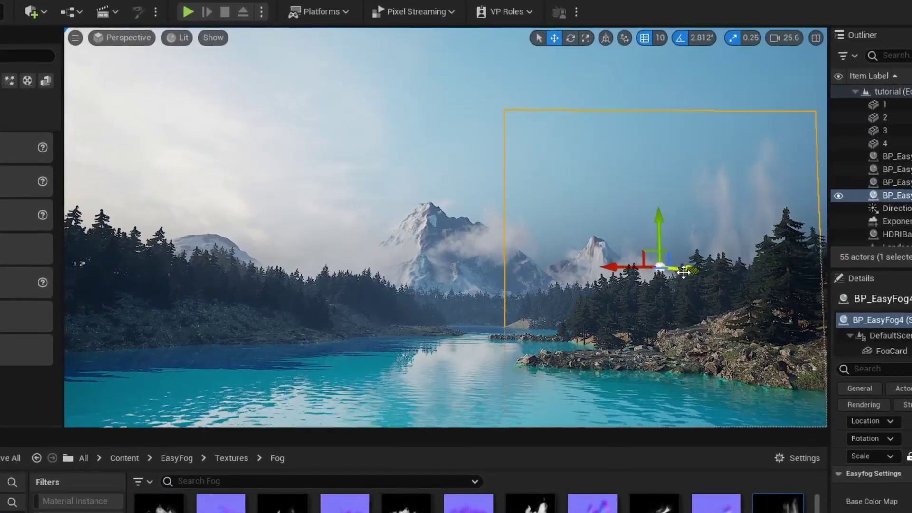
drag(642, 259, 635, 353)
drag(628, 304, 762, 301)
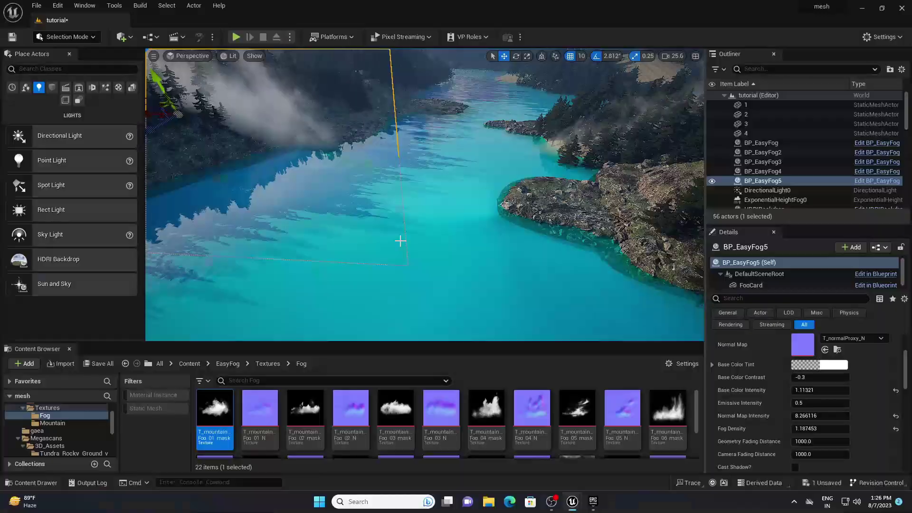
right_drag(417, 314, 401, 240)
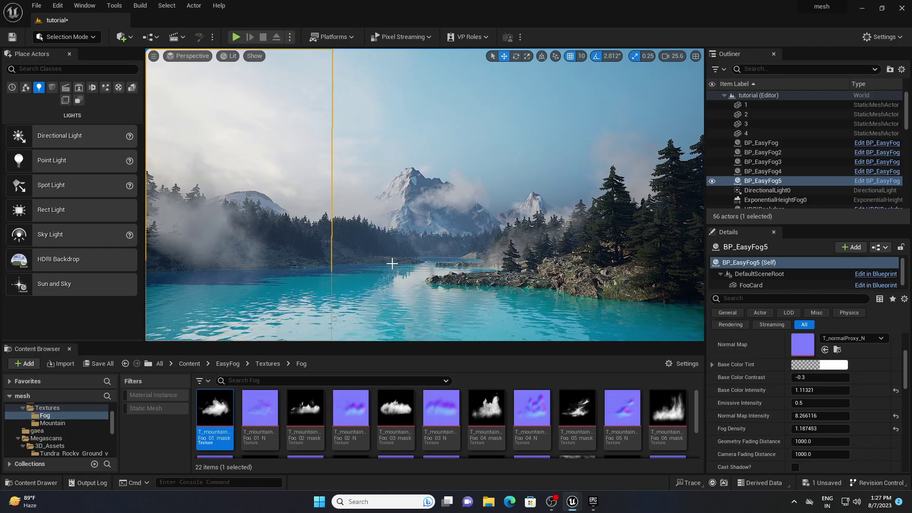
right_drag(488, 260, 488, 260)
Step: Add another BP_EasyFog card over the river, set its scale to 5, and place it just above the water
scroll(52, 422, up, 2)
click(49, 423)
drag(213, 411, 347, 228)
scroll(834, 447, up, 3)
click(804, 377)
text(5)
right_drag(347, 228, 347, 190)
drag(353, 164, 355, 182)
drag(399, 216, 398, 200)
Step: Rotate the flat fog card to about -104 degrees around Z and duplicate it across the water, undoing the last change
right_drag(501, 211, 501, 211)
right_click(501, 212)
click(489, 209)
key(e)
drag(532, 220, 355, 189)
key(w)
right_drag(354, 189, 354, 238)
alt+drag(413, 268, 478, 261)
right_drag(477, 261, 437, 209)
click(525, 214)
key(ctrl+z)
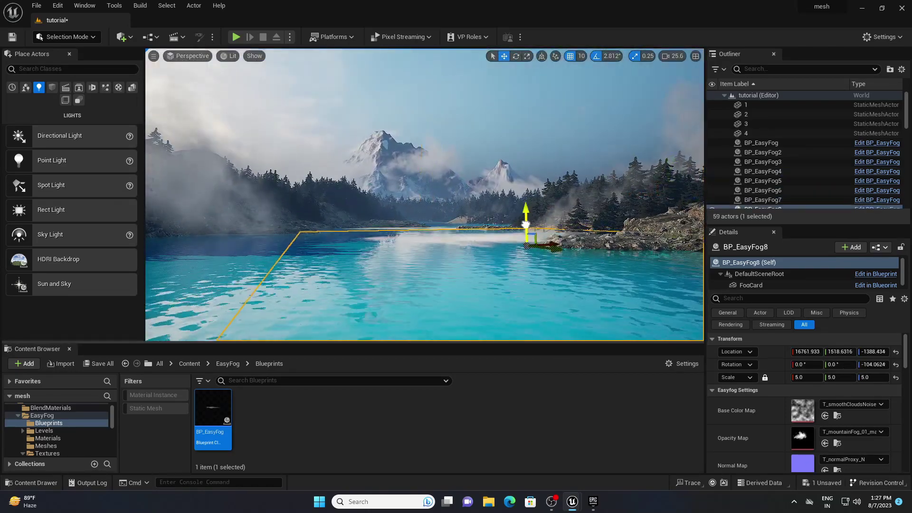
Step: Add a cine camera actor and snap it to a low view over the water facing the mountain
click(526, 213)
right_drag(525, 213, 641, 260)
key(w)
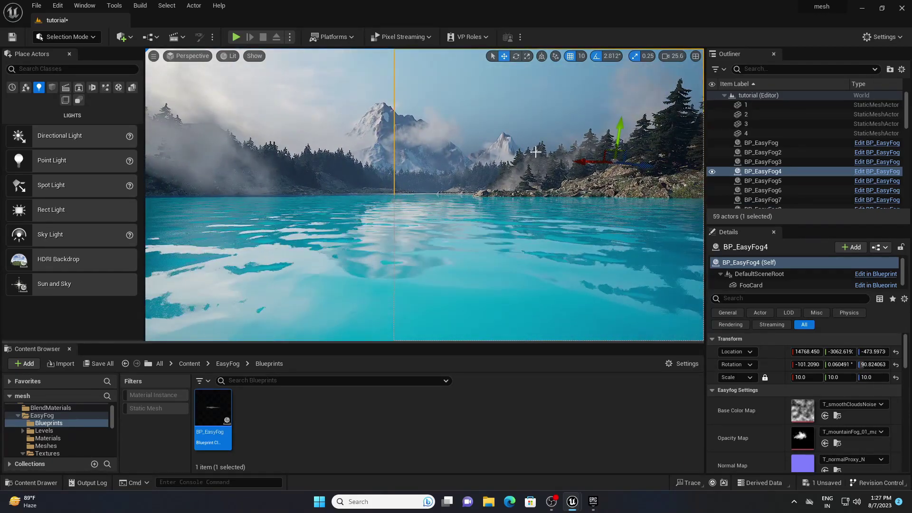
click(65, 87)
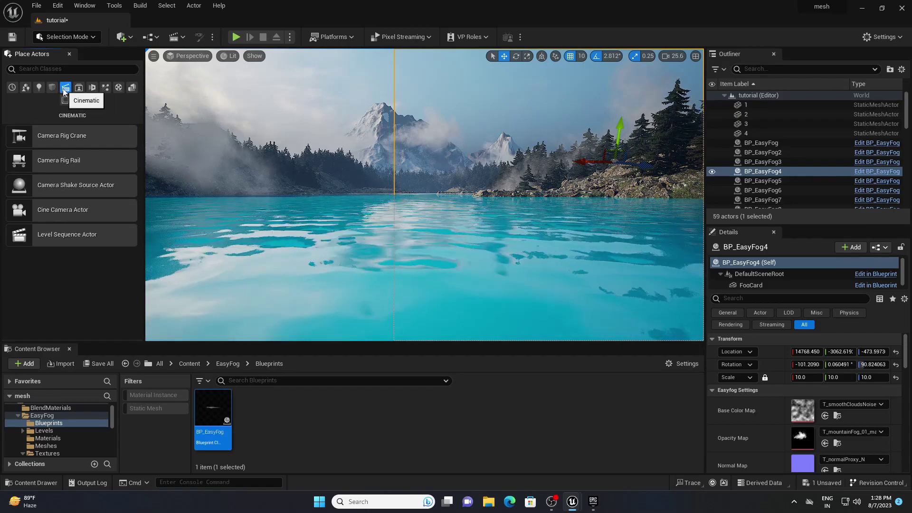
drag(47, 209, 369, 287)
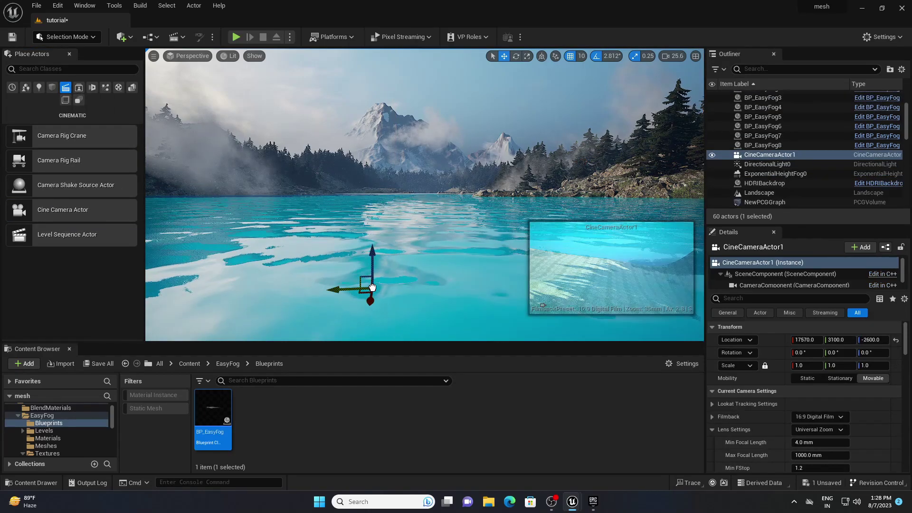
right_click(841, 165)
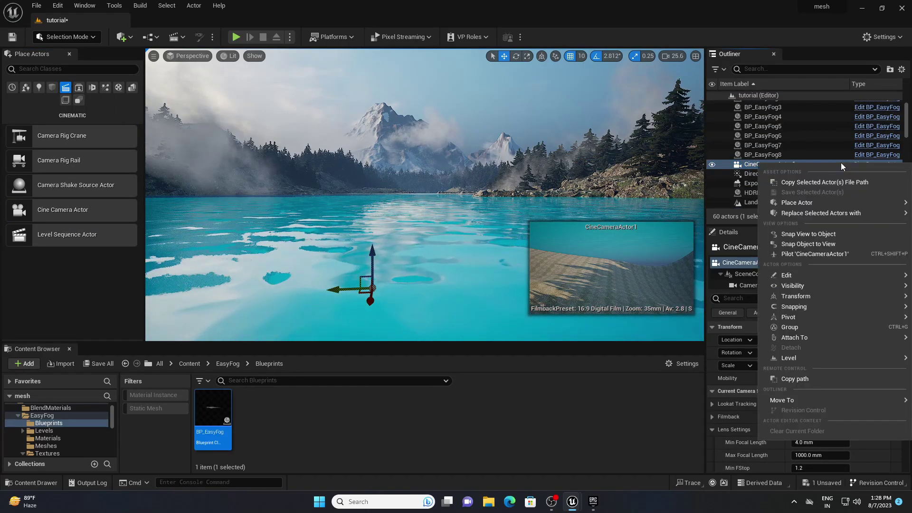
click(821, 244)
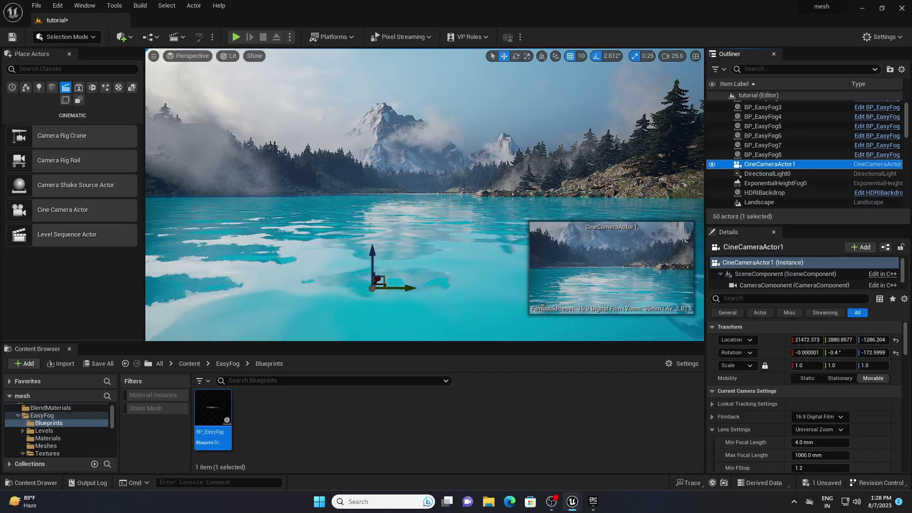
Step: Switch to the cinematic viewport and look through CineCameraActor1
click(192, 56)
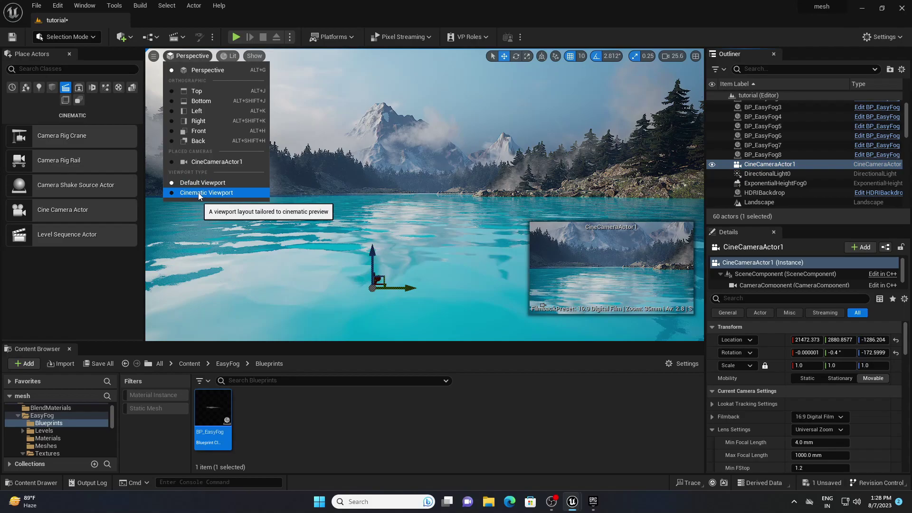
click(199, 193)
click(193, 58)
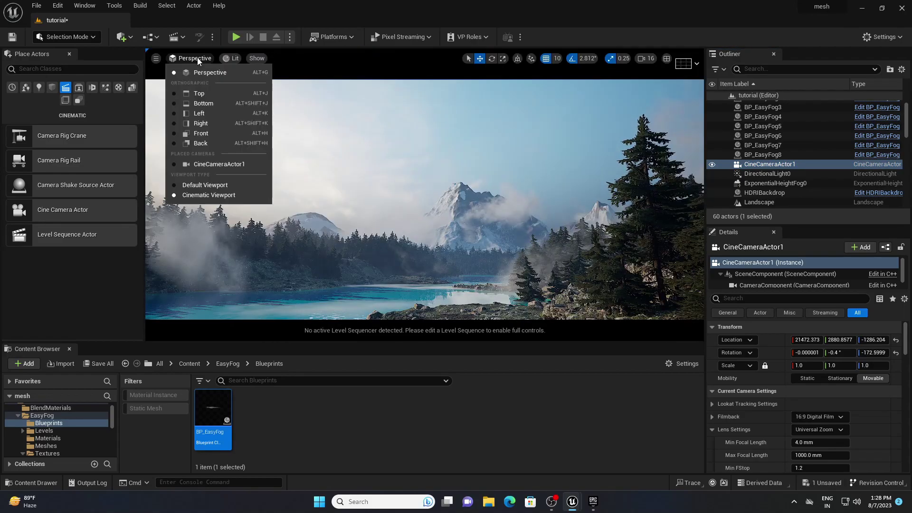
click(200, 164)
Step: Set the cine camera's Y (pitch) rotation to 6.4 degrees and its filmback to 16:9 DSLR
drag(837, 353, 843, 352)
click(832, 417)
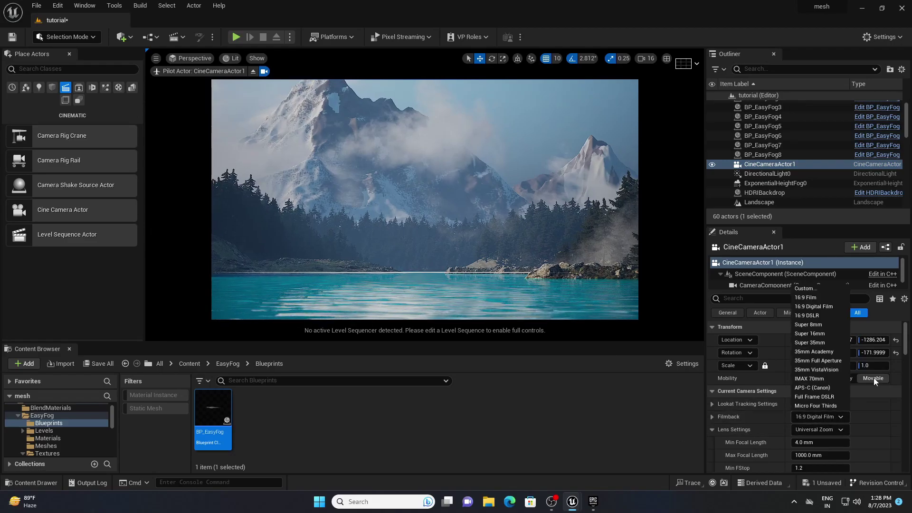
click(804, 317)
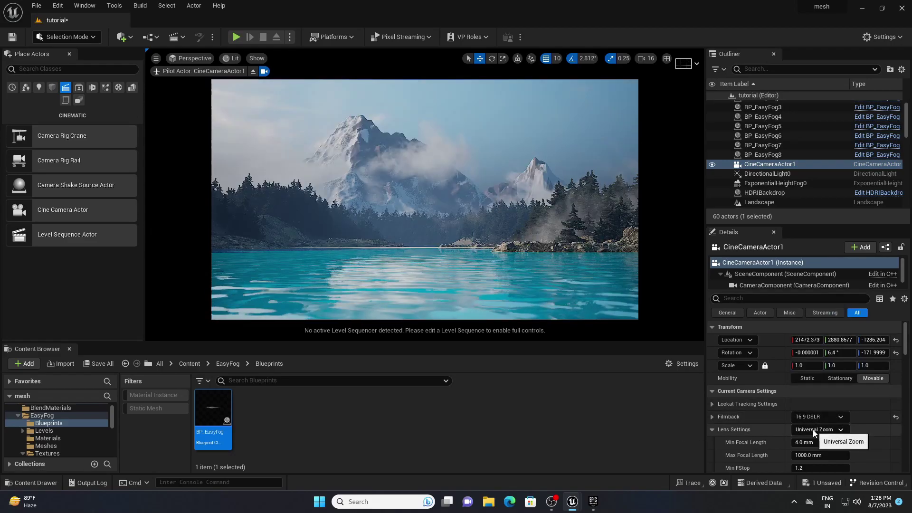
Step: Apply the 30mm Prime f/1.4 lens preset to the cine camera and set its minimum focal length to 21 mm
click(813, 430)
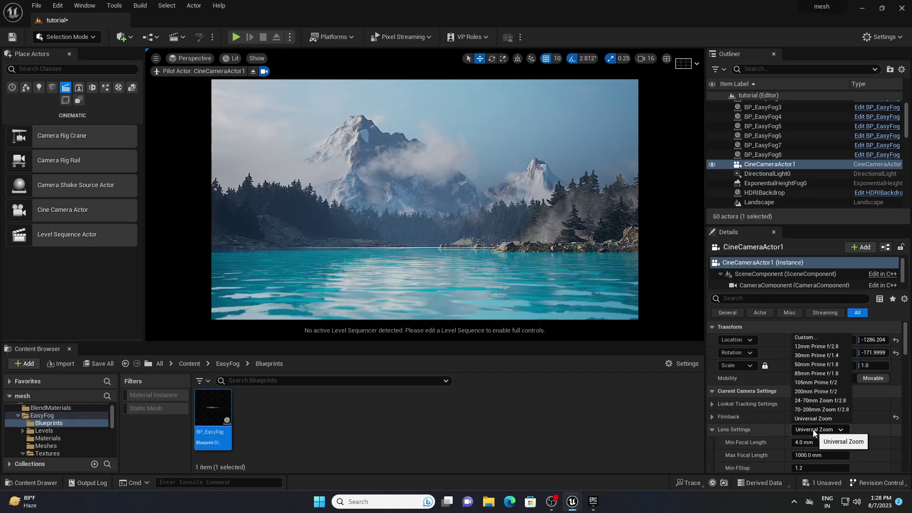
click(811, 353)
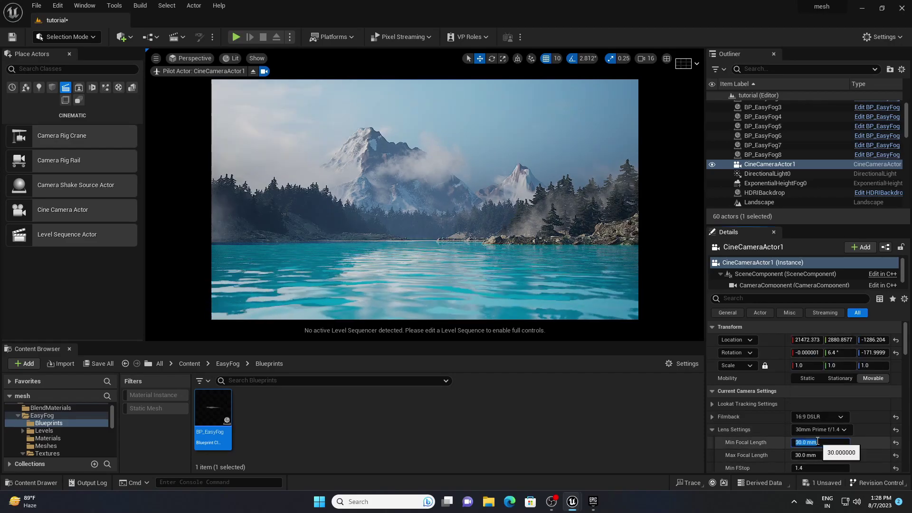
key(Return)
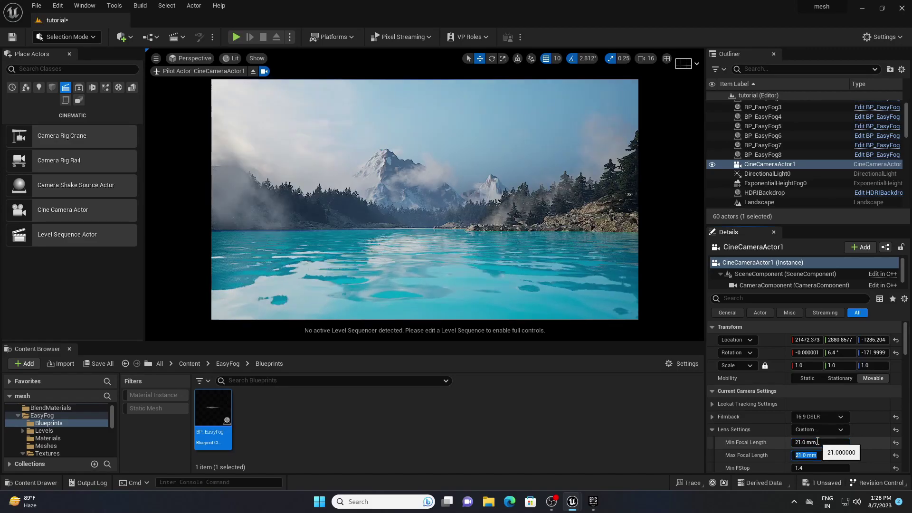
Step: Reposition the piloted cine camera to frame the river with the snowy mountain near the center
key(w)
right_drag(364, 216, 352, 207)
drag(352, 206, 348, 198)
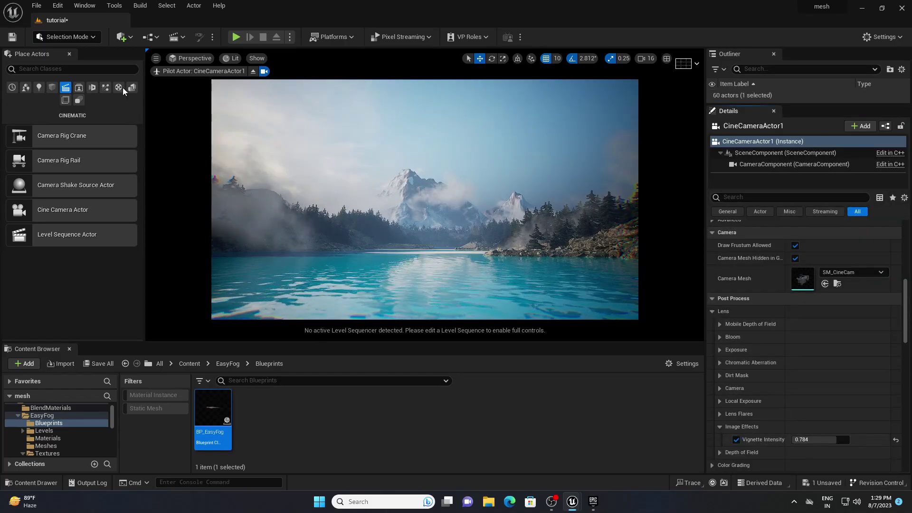
Step: Add a new level sequence and save it as NewLevelSequence1 in the Content folder
click(122, 41)
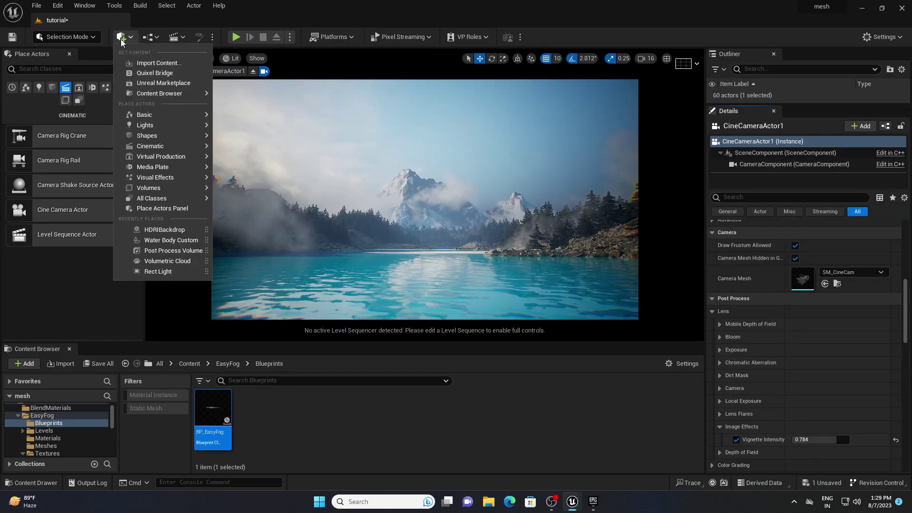
click(124, 41)
click(176, 38)
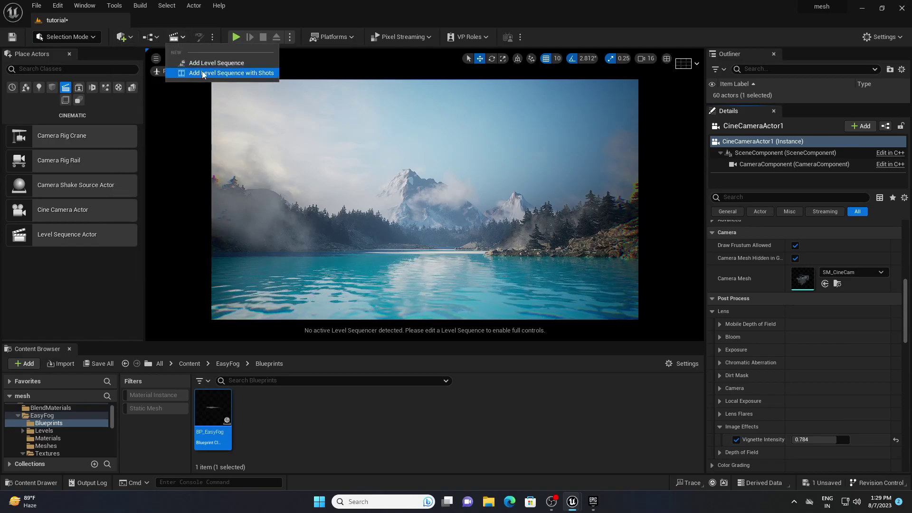
click(218, 64)
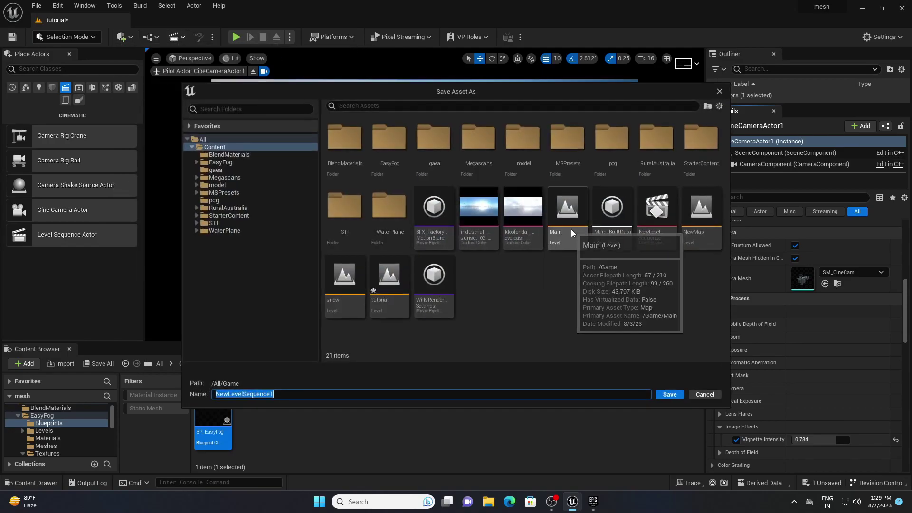
click(670, 395)
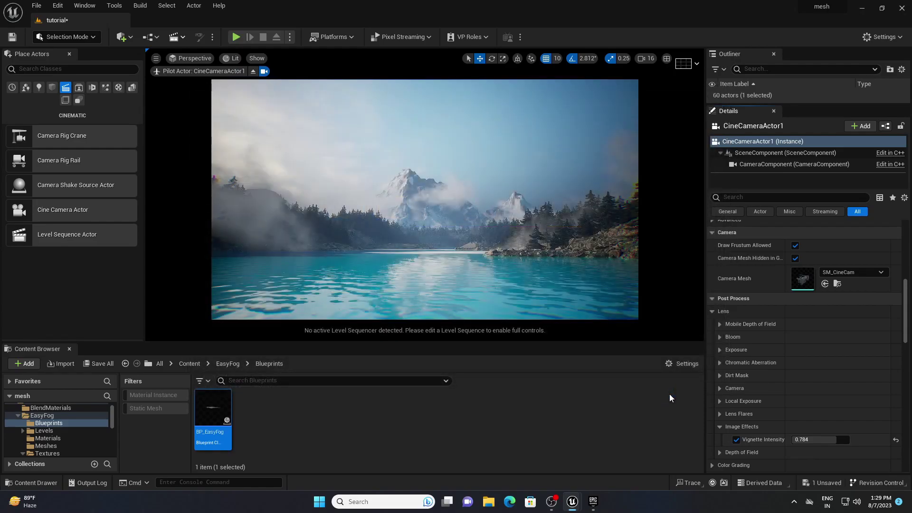
Step: Enlarge the outliner and sequencer areas, and add CineCameraActor1 to the level sequence as a track
drag(384, 341, 366, 399)
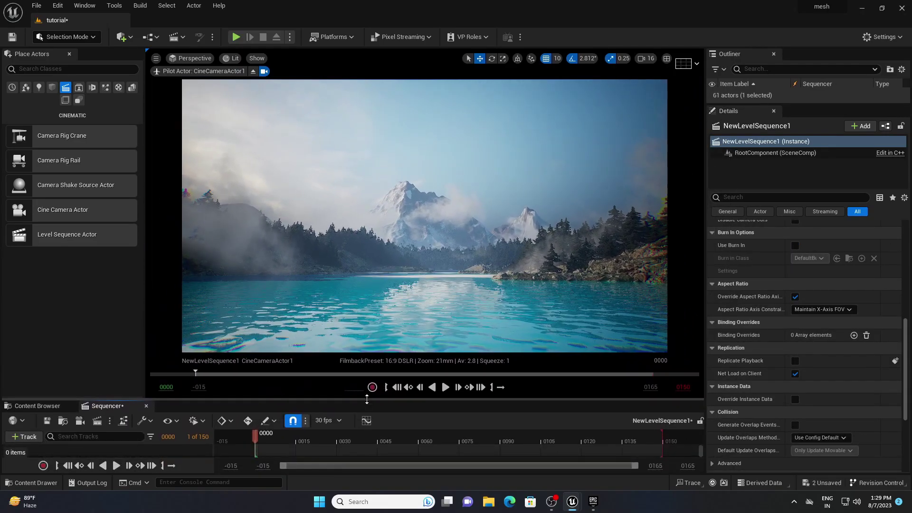
drag(759, 104, 759, 320)
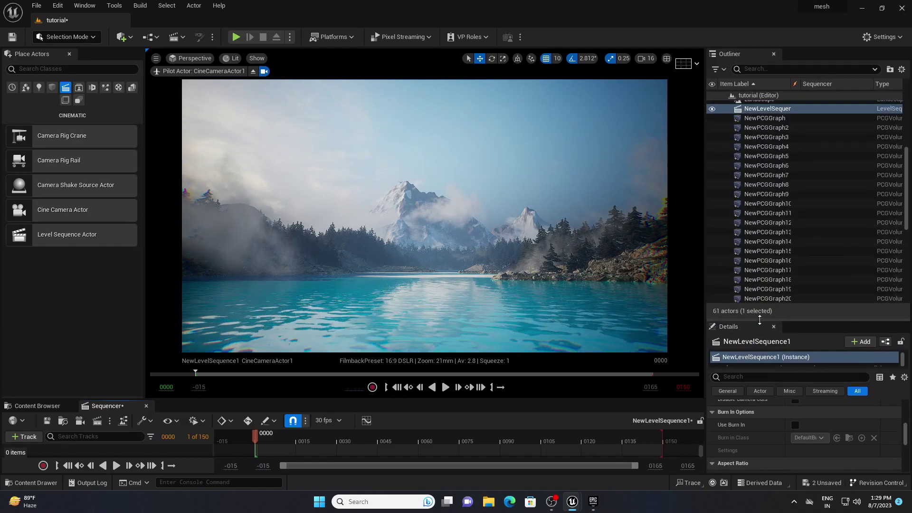
scroll(768, 127, up, 3)
drag(295, 400, 295, 325)
click(785, 122)
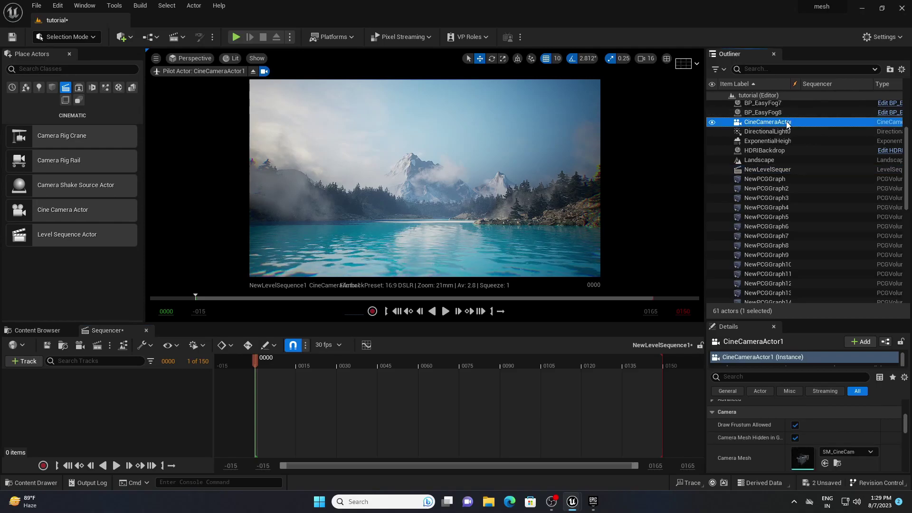
drag(347, 414, 347, 414)
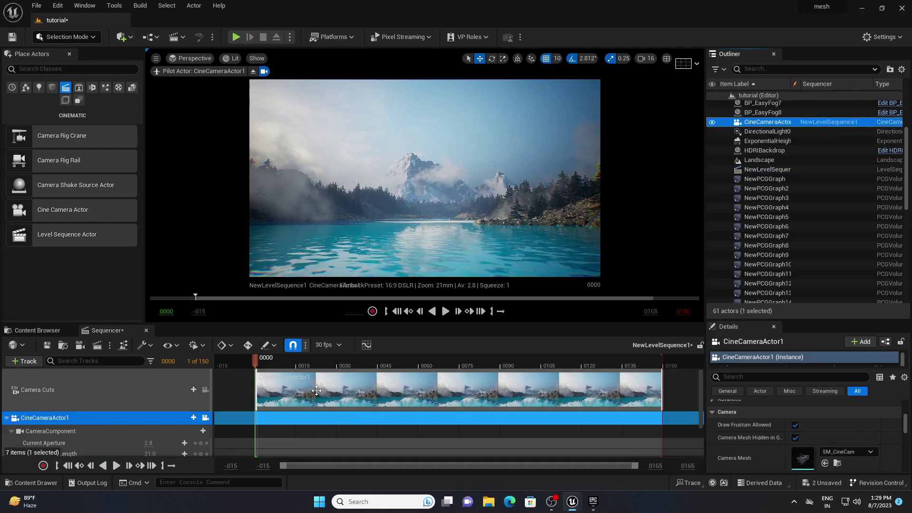
Step: Key the camera's transform with a river-and-mountain view at the end of the 301-frame sequence and a water-filled view at frame 0
key(w)
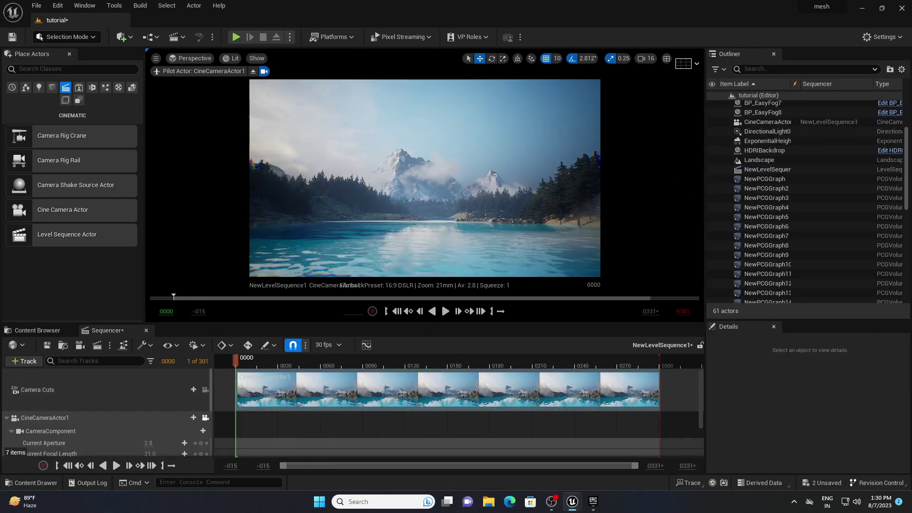
right_drag(425, 228, 425, 219)
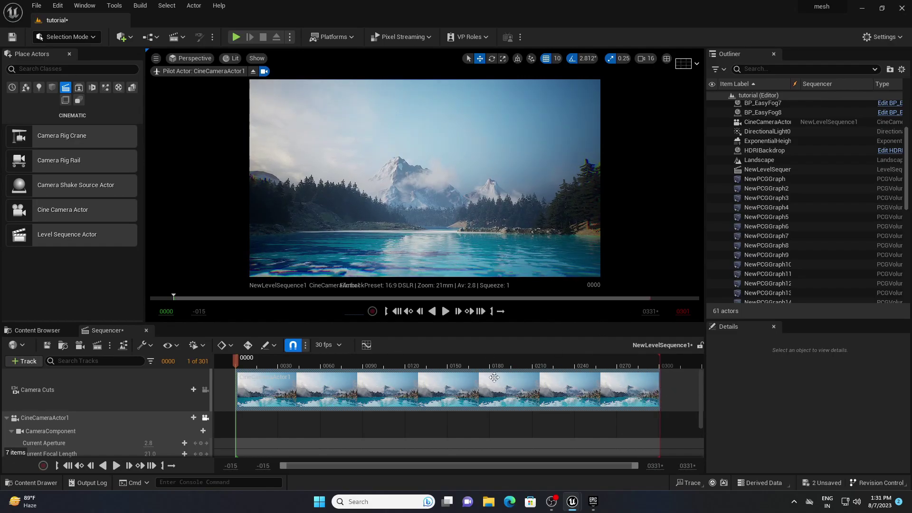
scroll(153, 422, down, 3)
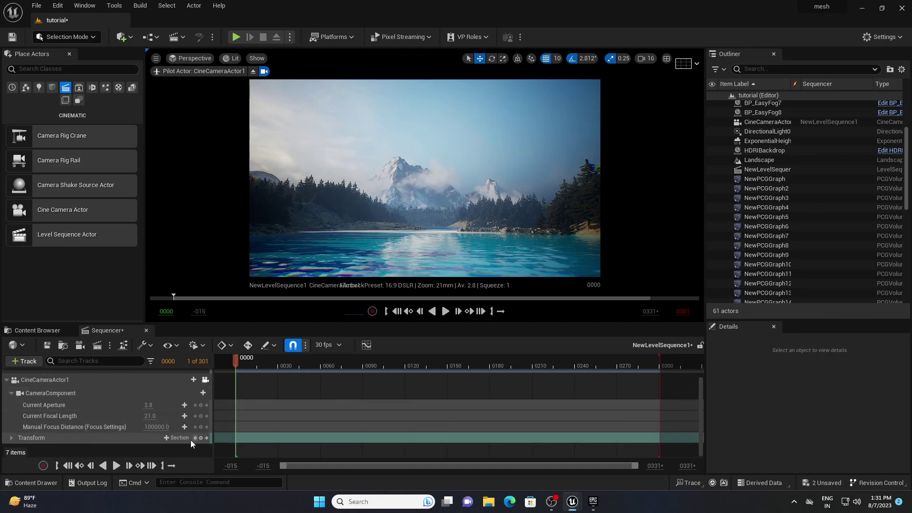
click(152, 466)
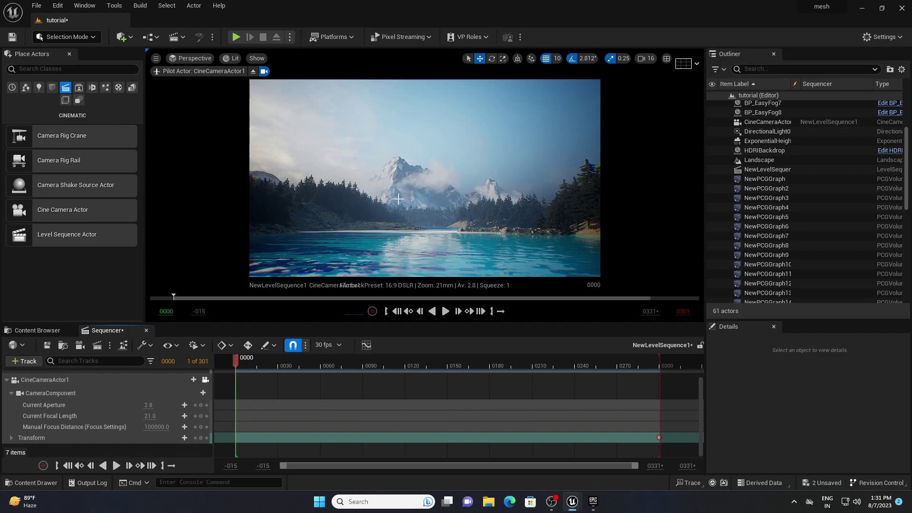
right_drag(414, 191, 414, 192)
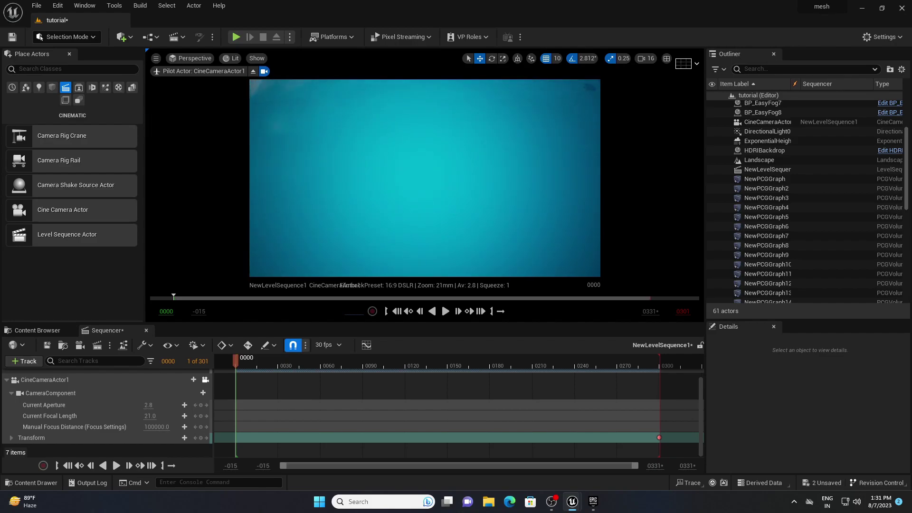
click(200, 439)
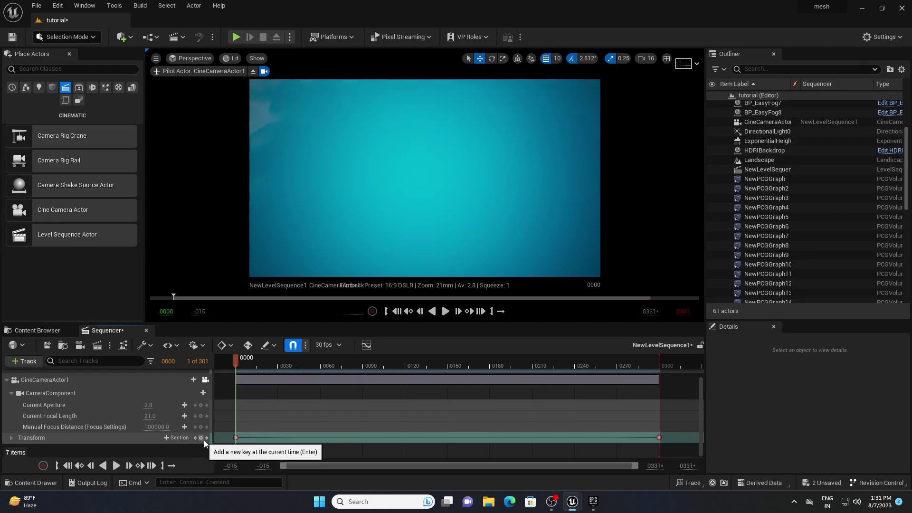
Step: Set both camera transform keyframes to Linear interpolation and play the sequence to preview the camera move
drag(222, 432, 677, 452)
right_click(660, 437)
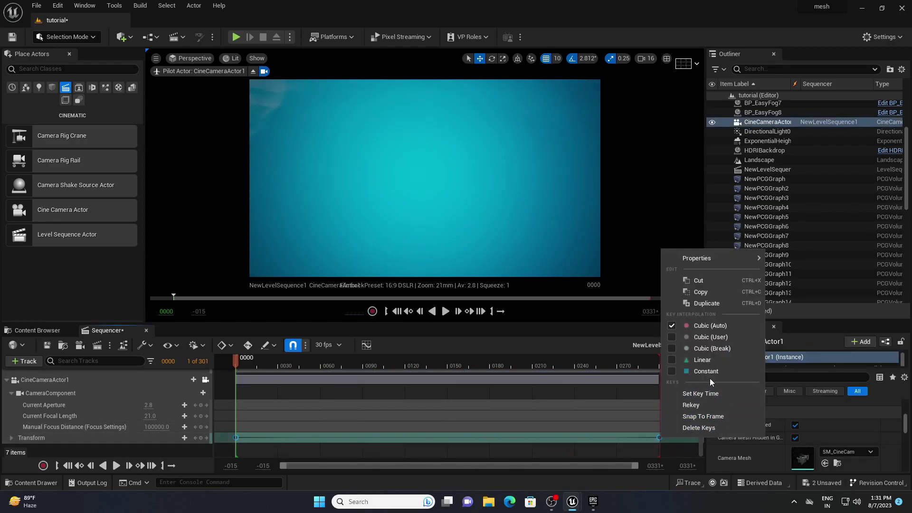
click(706, 364)
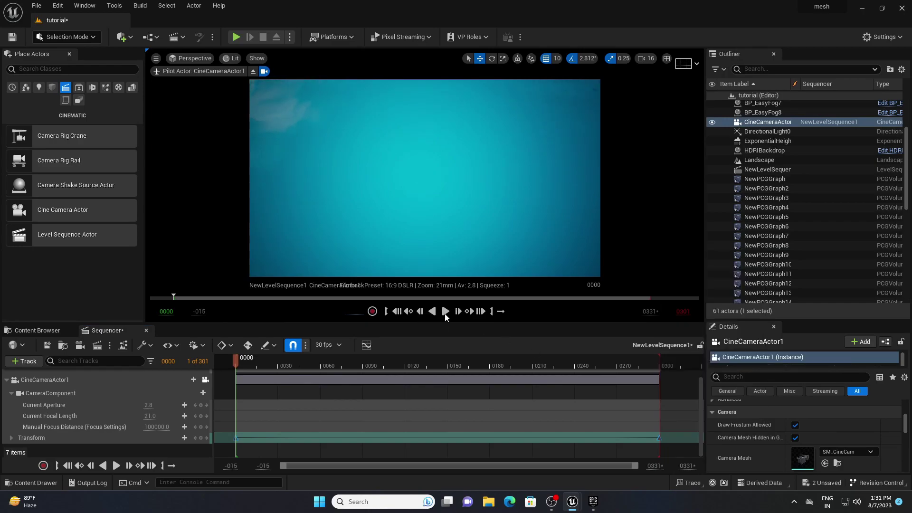
click(445, 312)
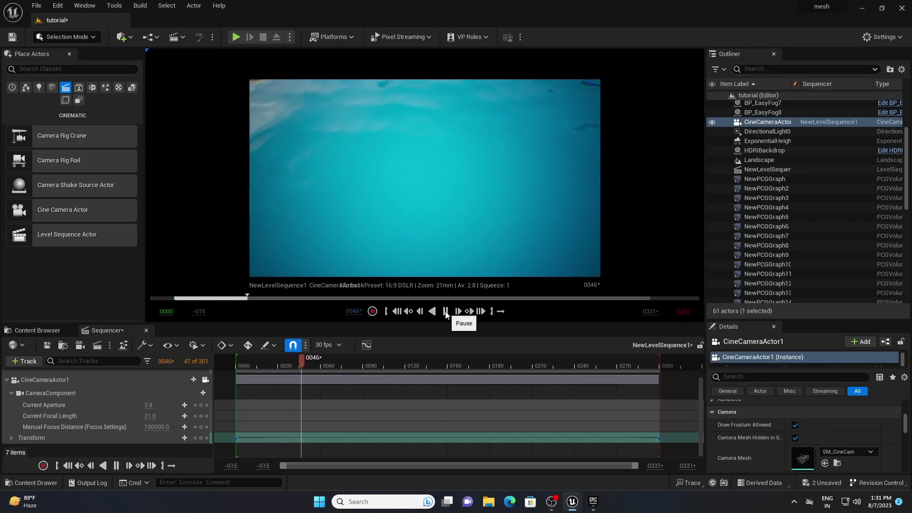